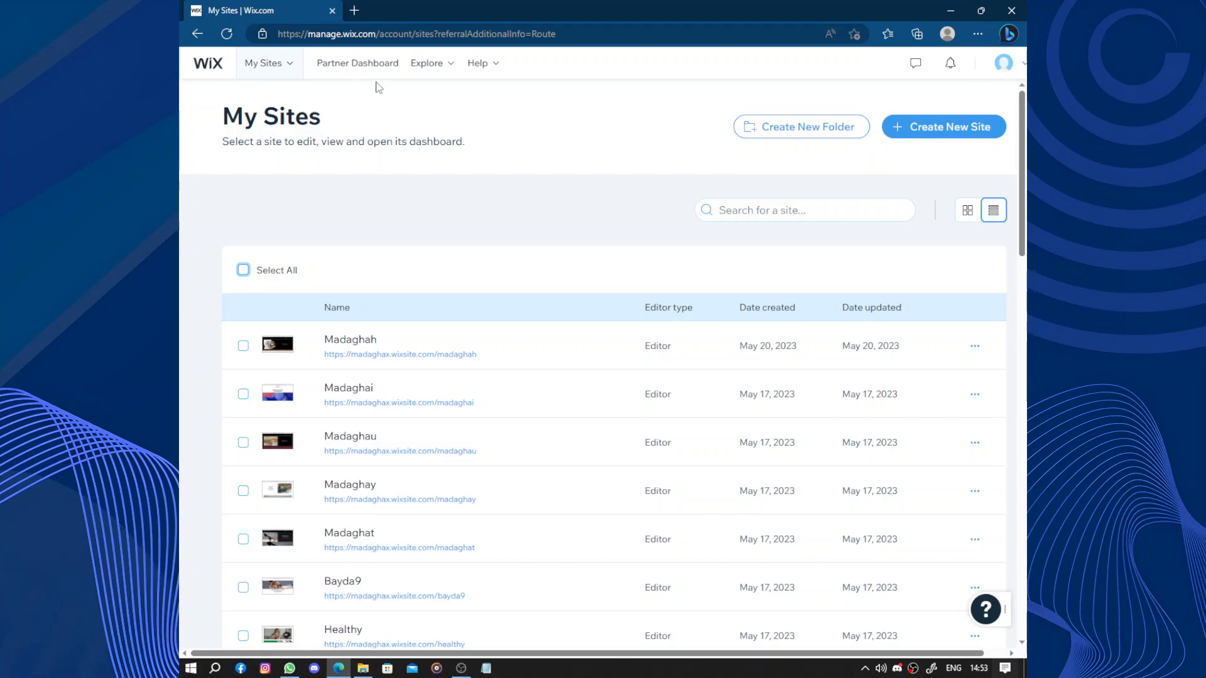
- Start creating a new site and search the website types for "interior dec"
{"action": "left_click", "coordinate": [915, 126]}
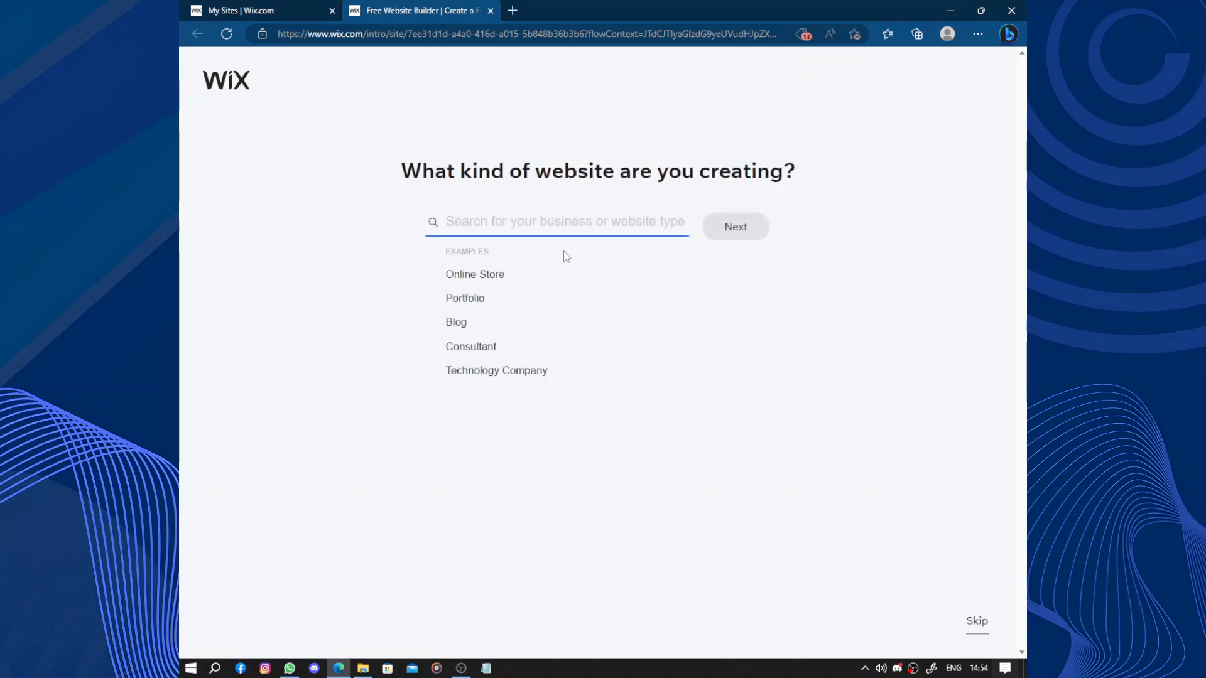
{"action": "left_click", "coordinate": [558, 221]}
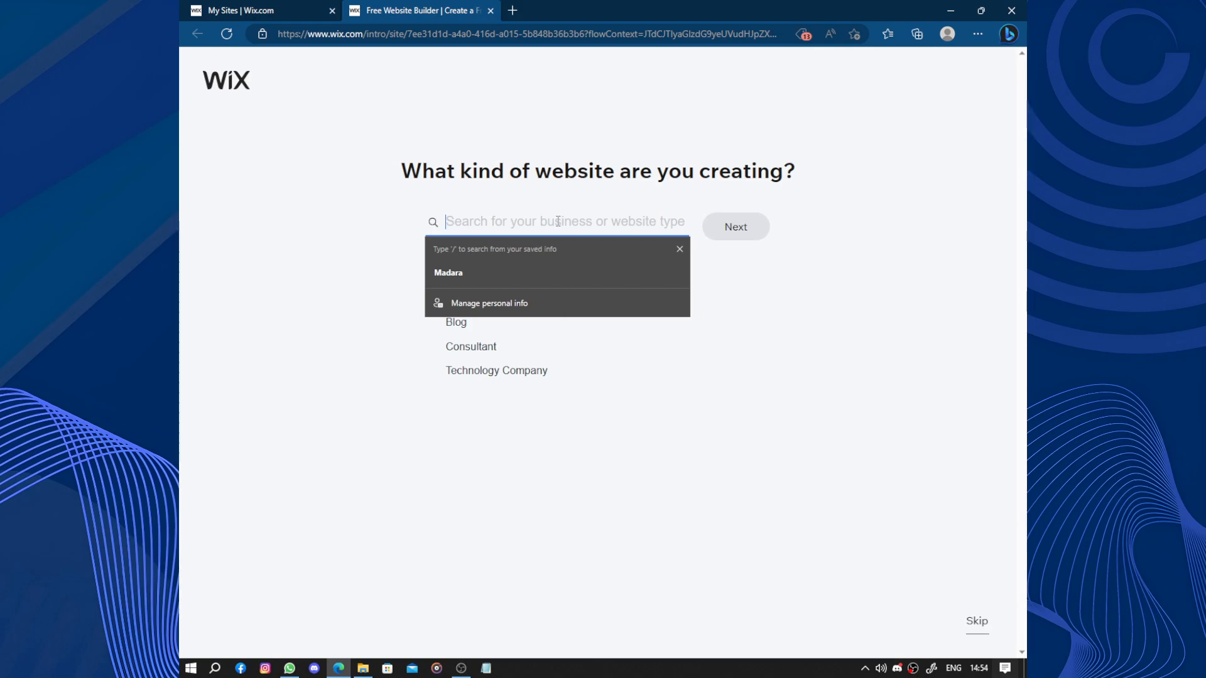
{"action": "left_click", "coordinate": [680, 249]}
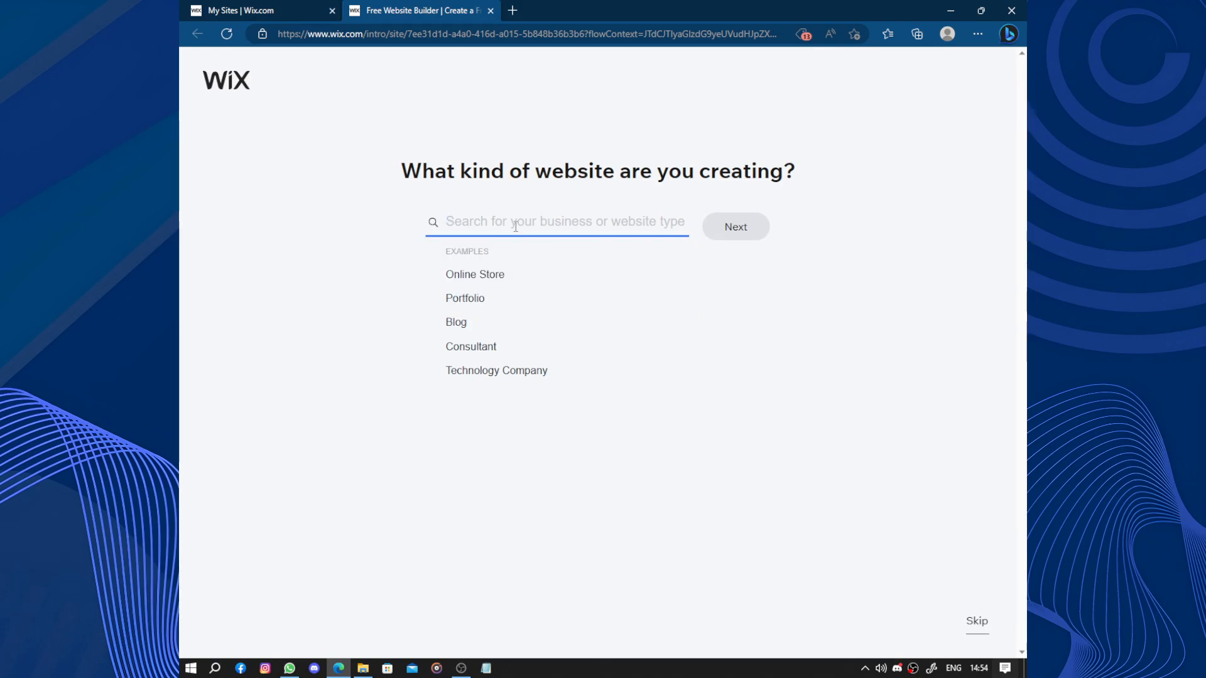
{"action": "type", "text": "in"}
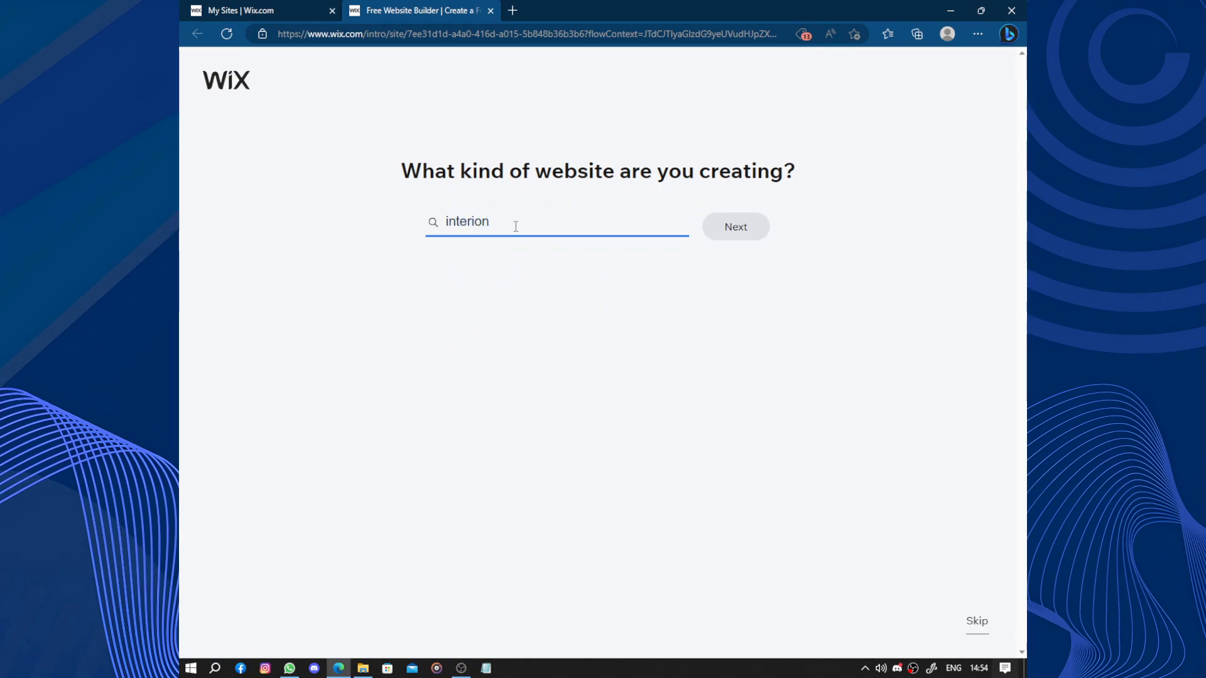
{"action": "type", "text": "terior"}
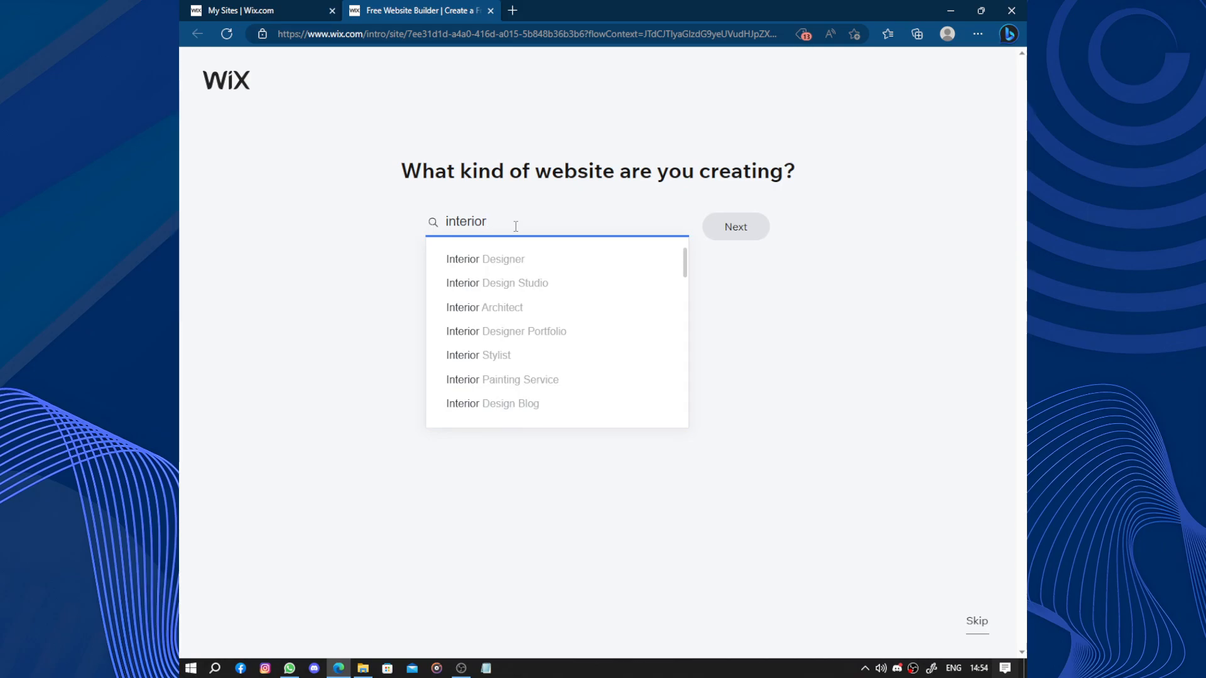
{"action": "type", "text": " de"}
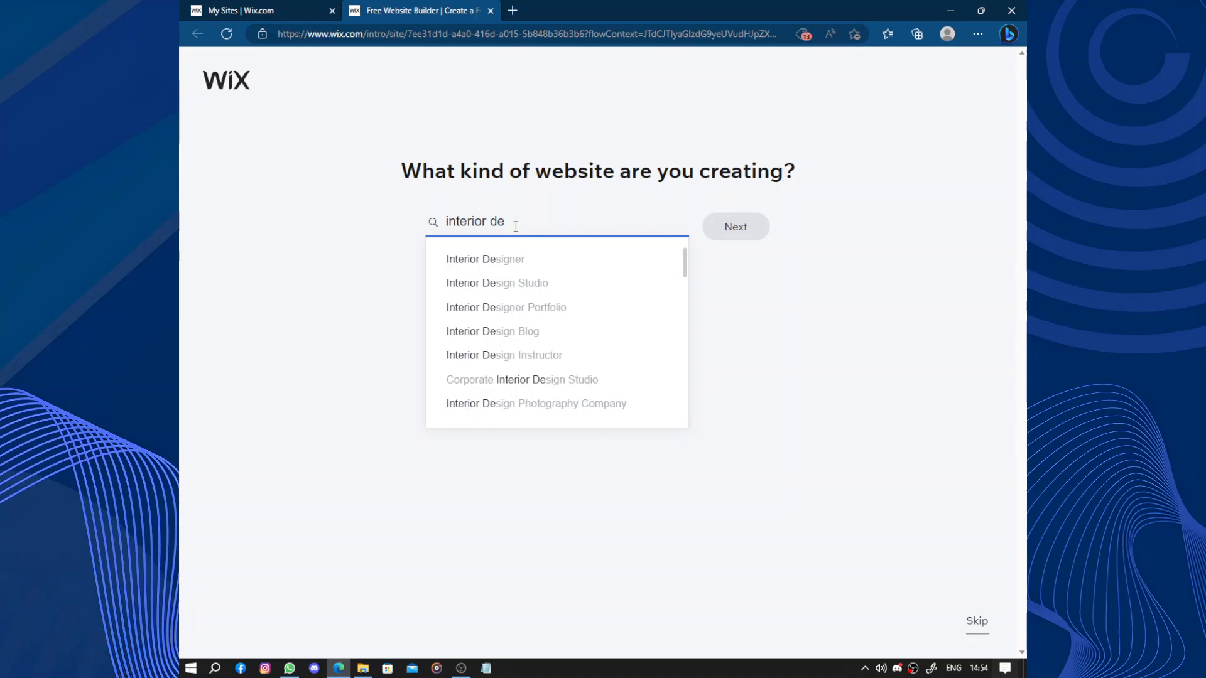
{"action": "type", "text": "c"}
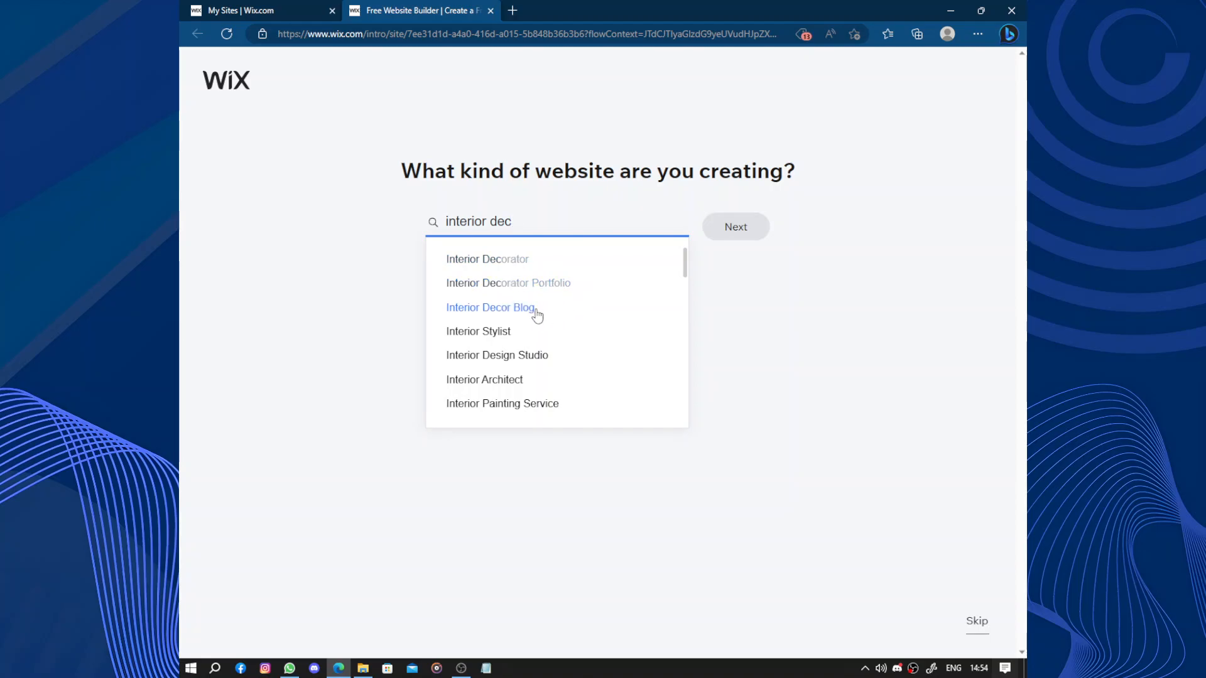
- Pick Interior Decorator from the suggested website types and continue
{"action": "scroll", "coordinate": [534, 313], "scroll_direction": "down", "scroll_amount": 3}
{"action": "scroll", "coordinate": [533, 312], "scroll_direction": "up", "scroll_amount": 1}
{"action": "scroll", "coordinate": [533, 313], "scroll_direction": "down", "scroll_amount": 2}
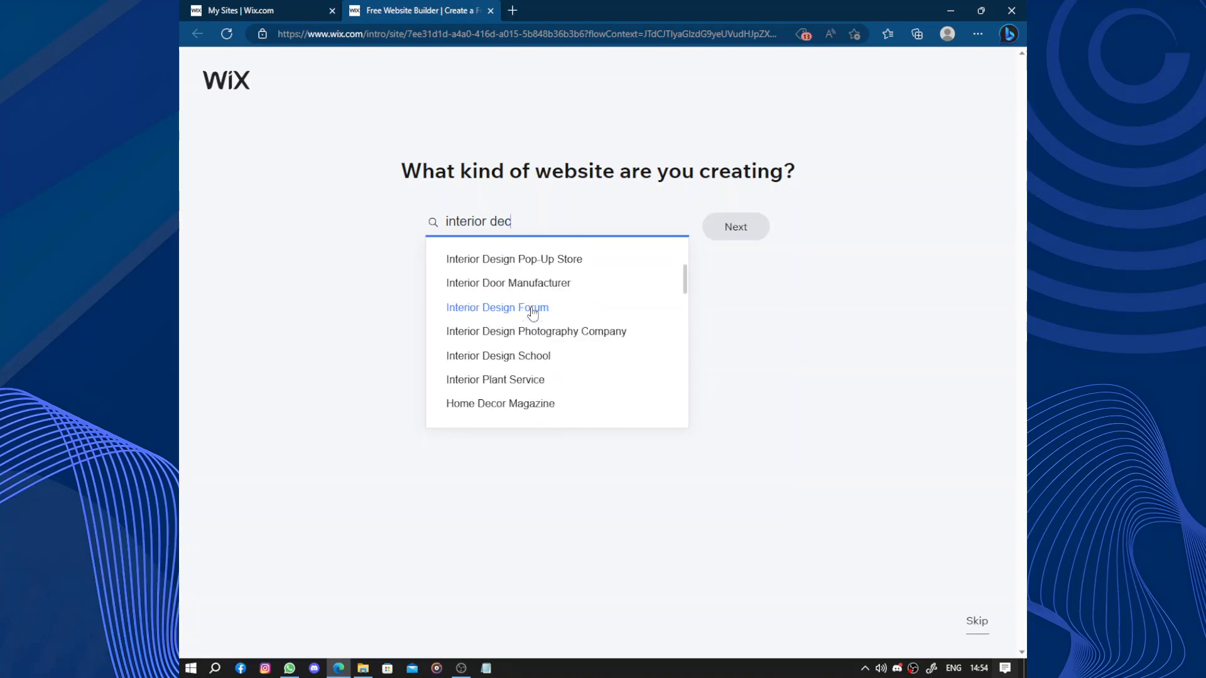
{"action": "scroll", "coordinate": [532, 313], "scroll_direction": "down", "scroll_amount": 5}
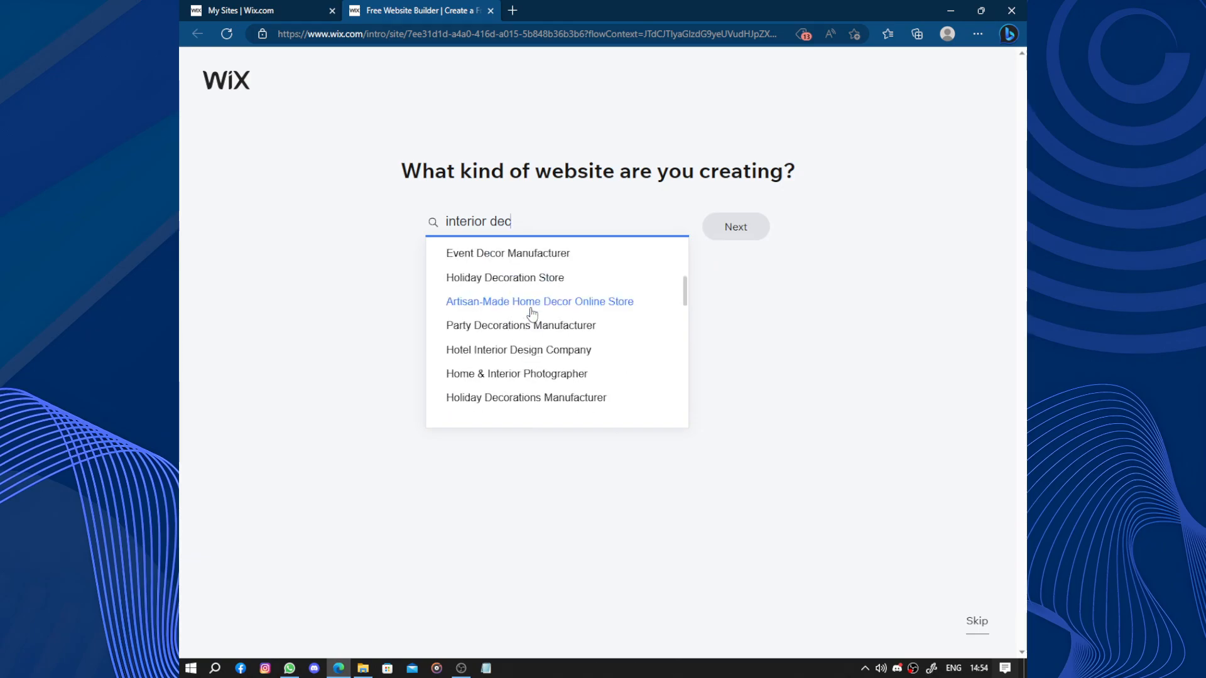
{"action": "scroll", "coordinate": [533, 313], "scroll_direction": "up", "scroll_amount": 4}
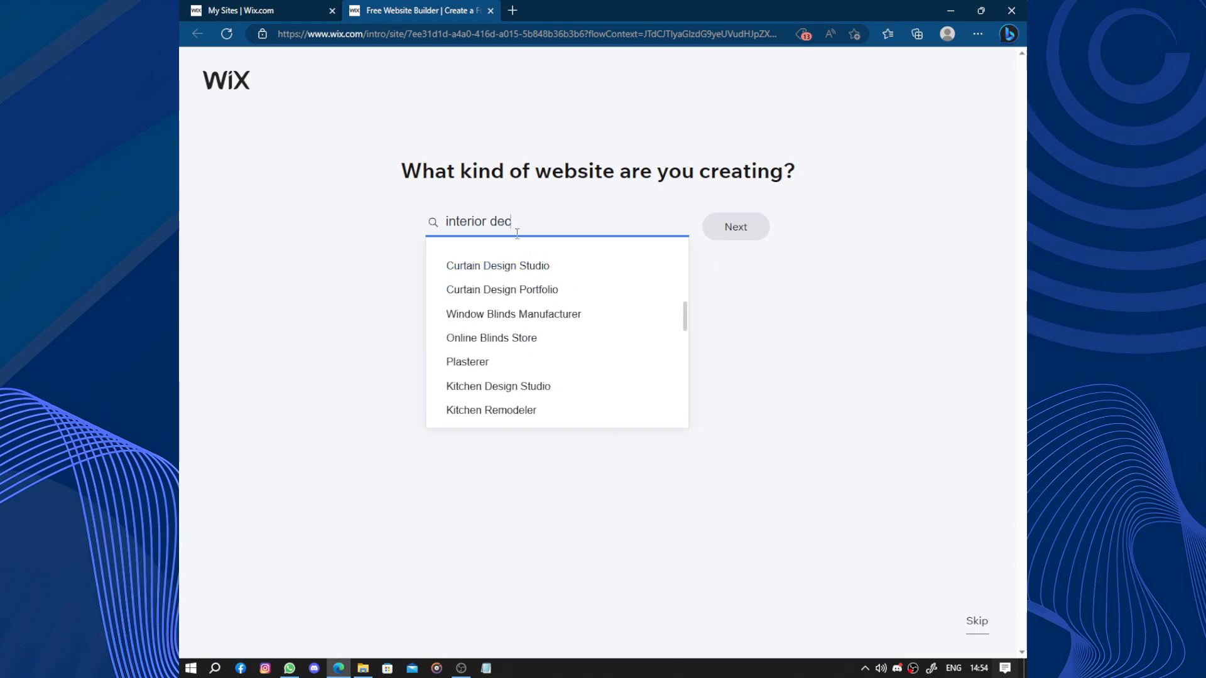
{"action": "scroll", "coordinate": [506, 283], "scroll_direction": "up", "scroll_amount": 2}
{"action": "scroll", "coordinate": [497, 260], "scroll_direction": "up", "scroll_amount": 2}
{"action": "left_click", "coordinate": [493, 259]}
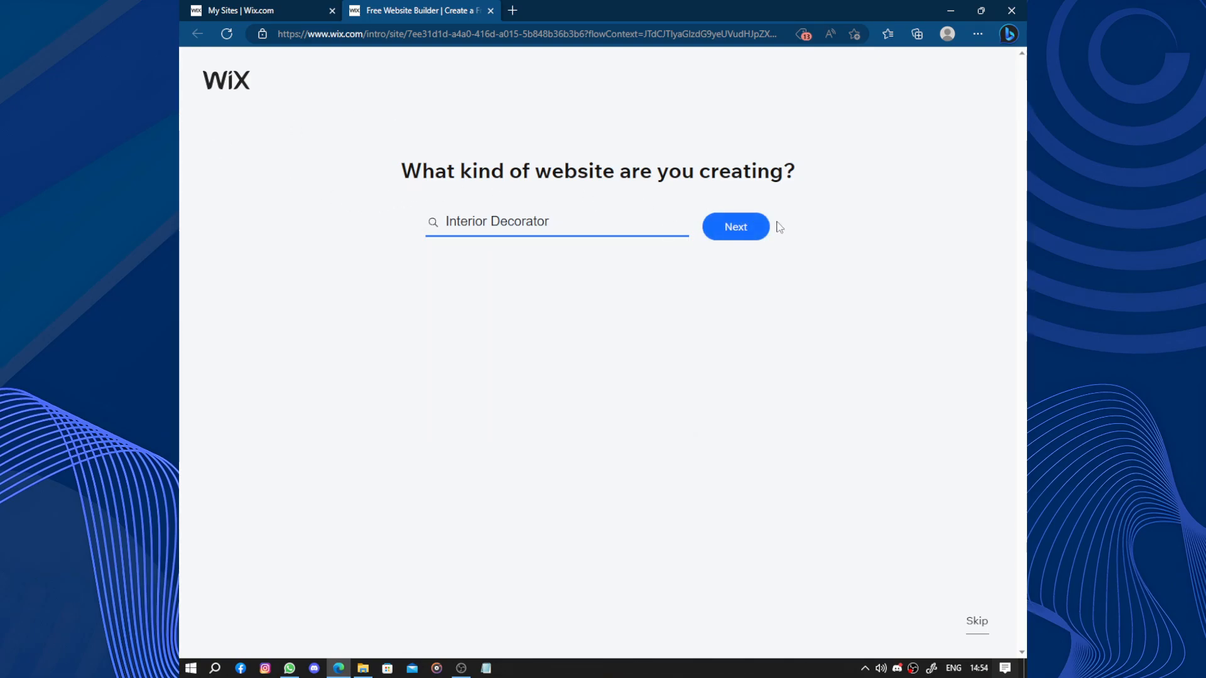
{"action": "left_click", "coordinate": [757, 231]}
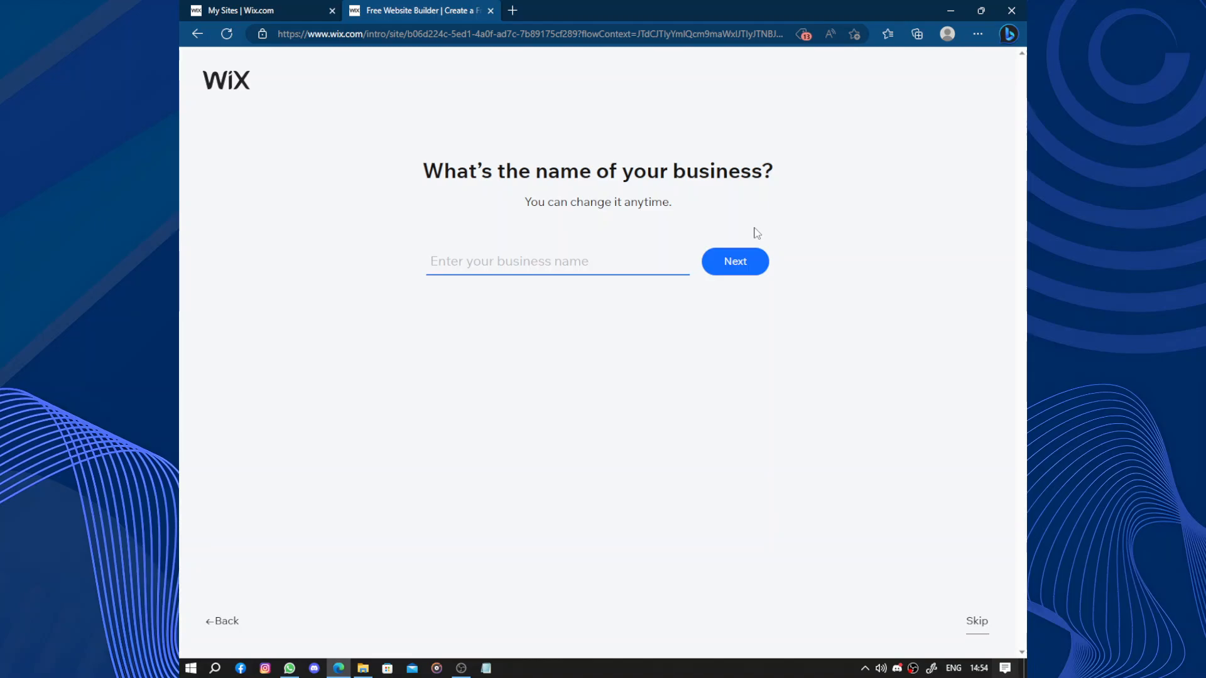
- Name the business "Madaghan" and continue
{"action": "type", "text": "Madagha"}
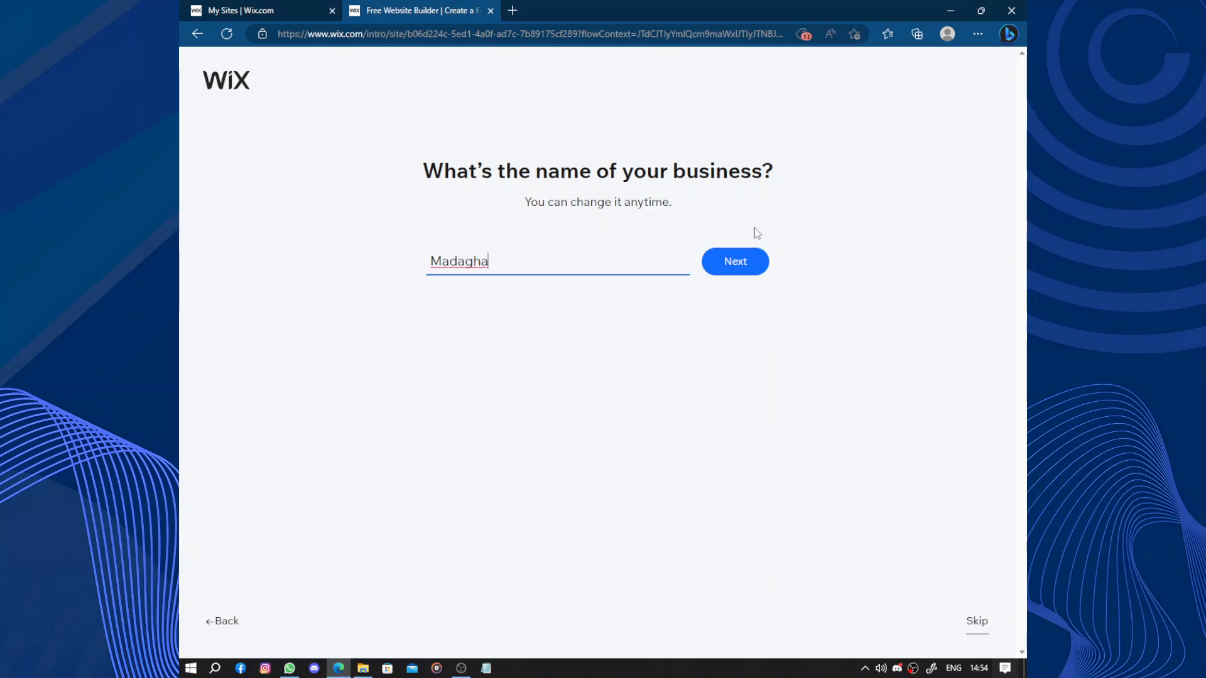
{"action": "type", "text": "n"}
{"action": "left_click", "coordinate": [740, 264]}
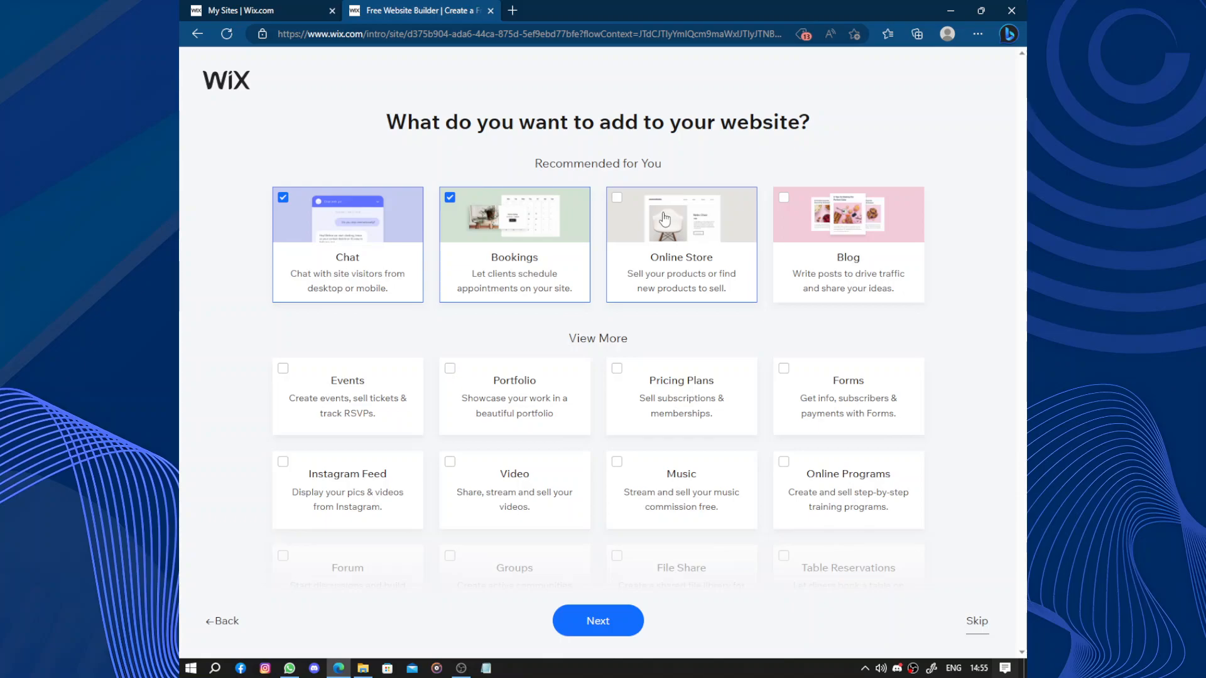
- Add the Portfolio feature to the preselected Chat and Bookings features and continue
{"action": "left_click", "coordinate": [496, 404]}
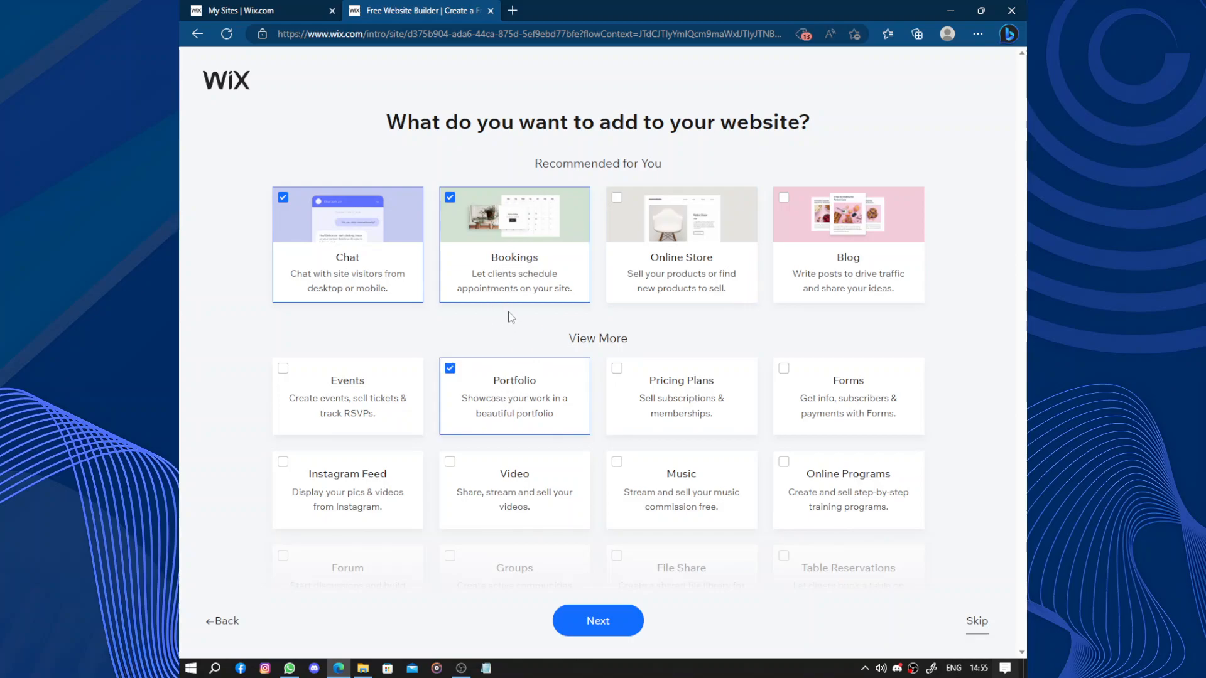
{"action": "scroll", "coordinate": [587, 477], "scroll_direction": "down", "scroll_amount": 3}
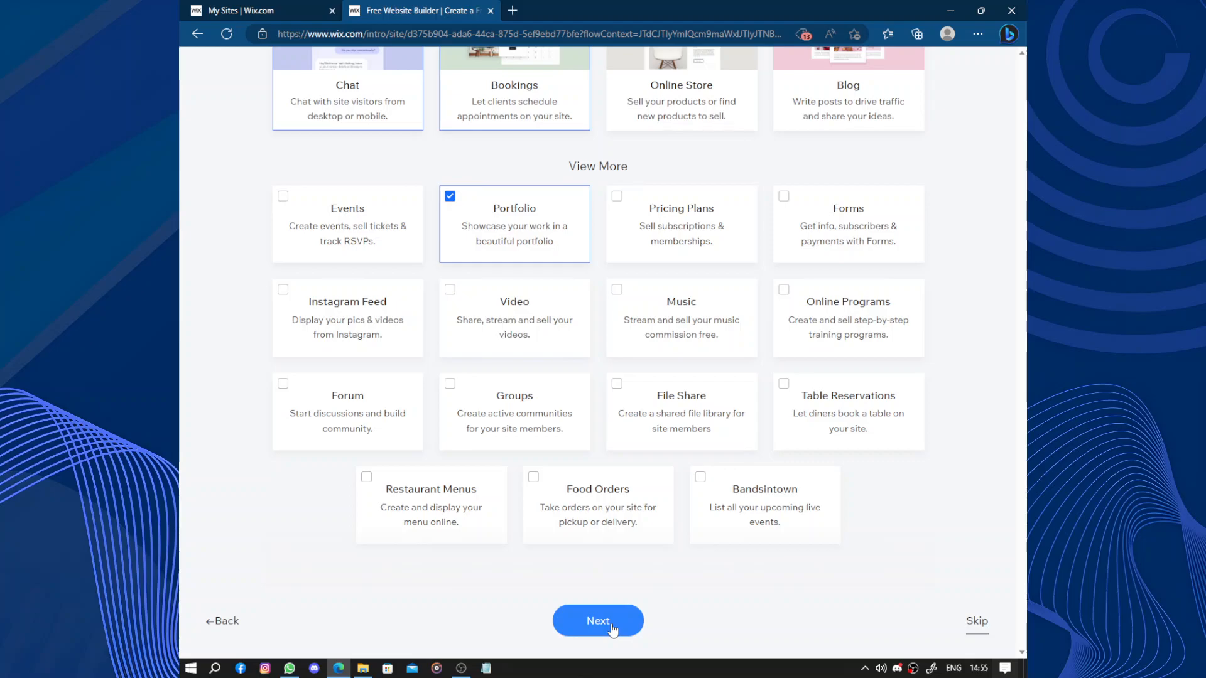
{"action": "left_click", "coordinate": [613, 625]}
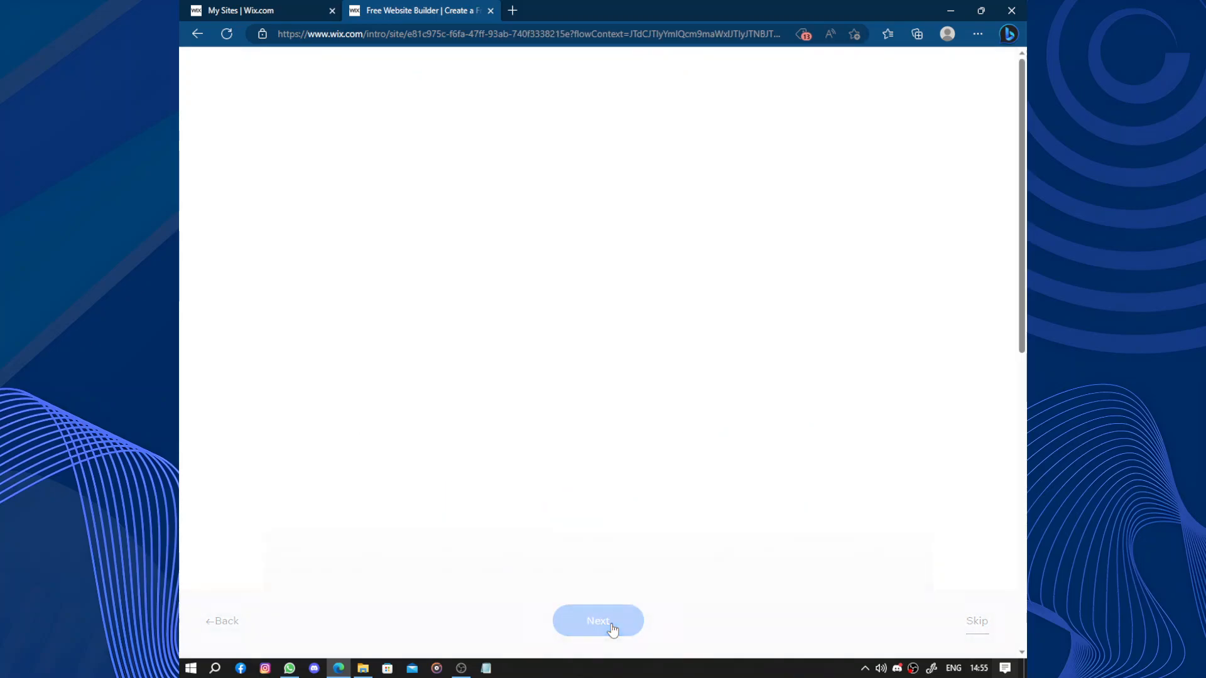
- Choose to get a custom-built site as the way to design the site
{"action": "left_click_drag", "start_coordinate": [312, 207], "coordinate": [514, 247]}
{"action": "left_click", "coordinate": [595, 271]}
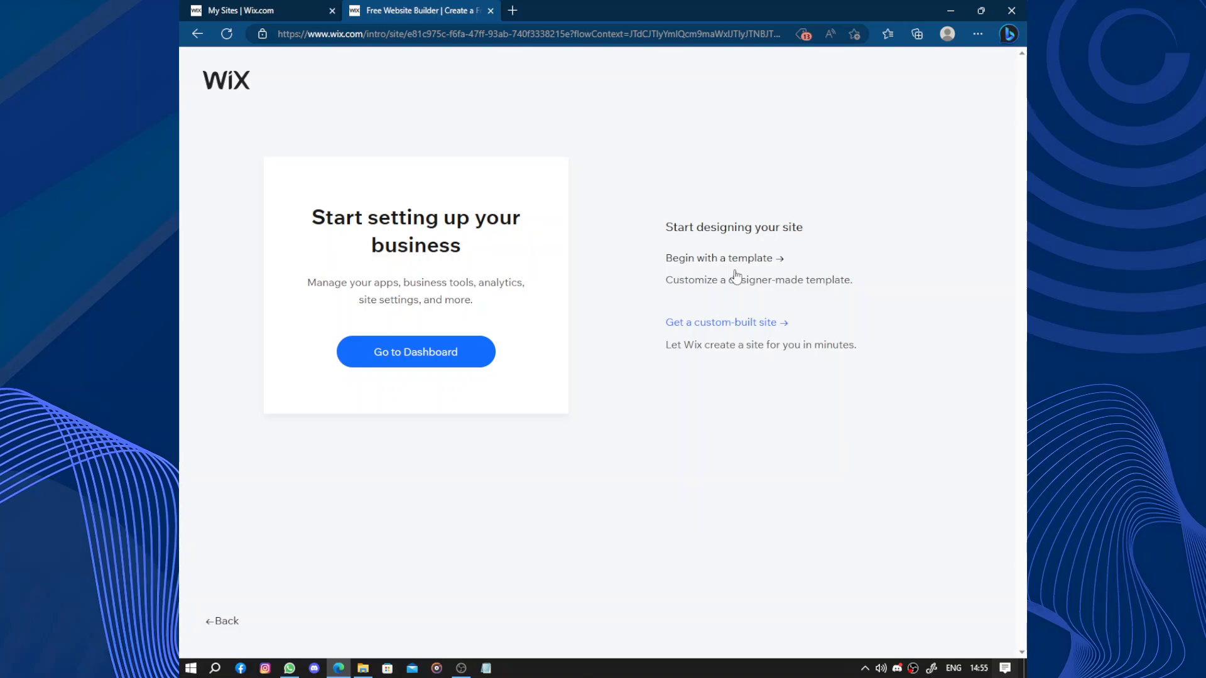
{"action": "left_click", "coordinate": [746, 325]}
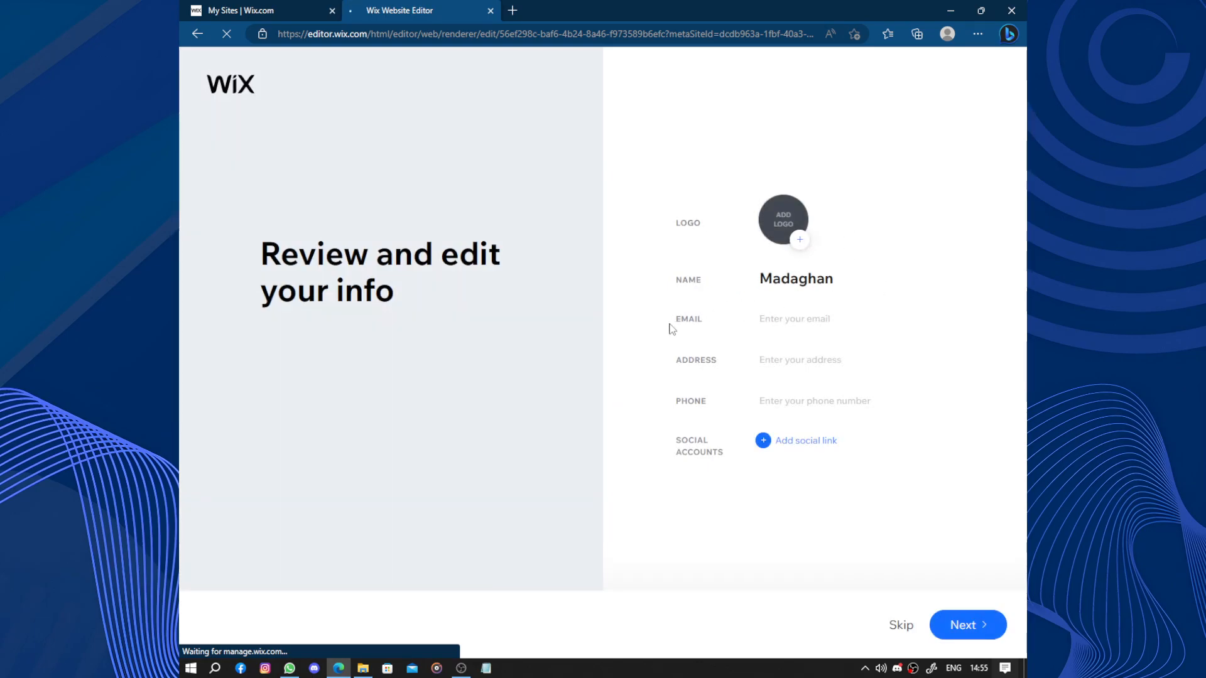
- Add social link entries to the business info and continue to the theme selection
{"action": "left_click", "coordinate": [779, 444]}
{"action": "left_click", "coordinate": [765, 465]}
{"action": "left_click", "coordinate": [772, 487]}
{"action": "left_click", "coordinate": [765, 508]}
{"action": "left_click", "coordinate": [956, 615]}
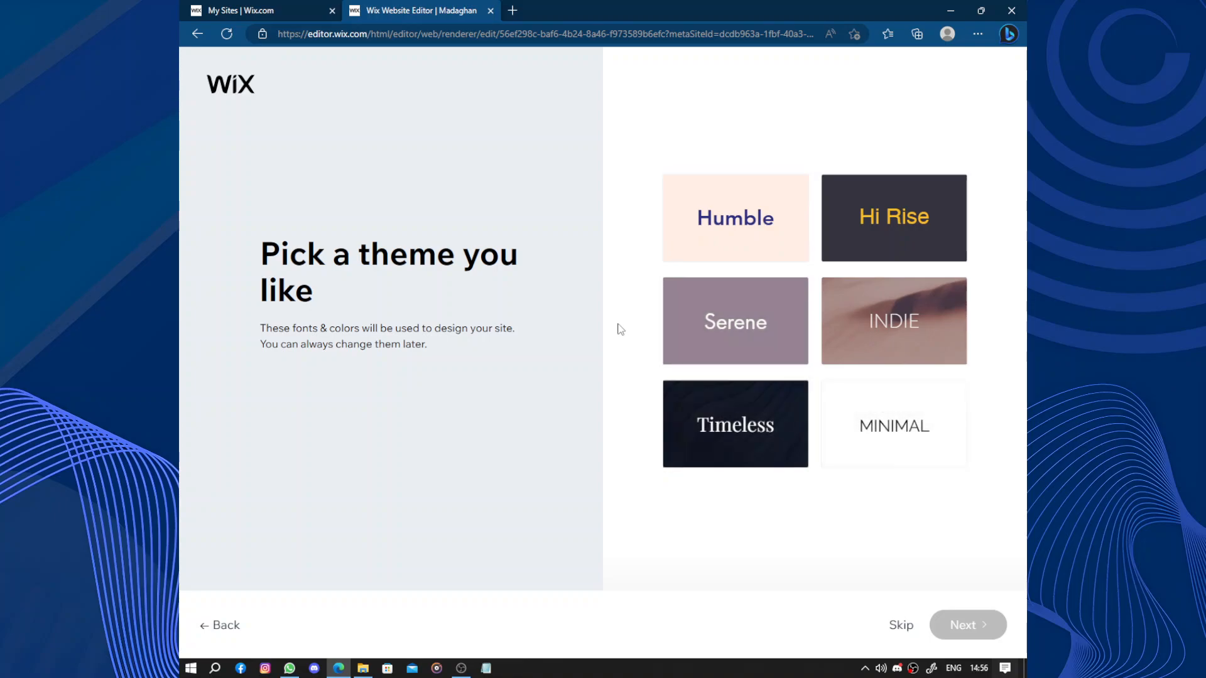
- Choose the Timeless theme and the dark "Welcome to Madaghan" homepage design
{"action": "left_click", "coordinate": [760, 409]}
{"action": "left_click", "coordinate": [977, 627]}
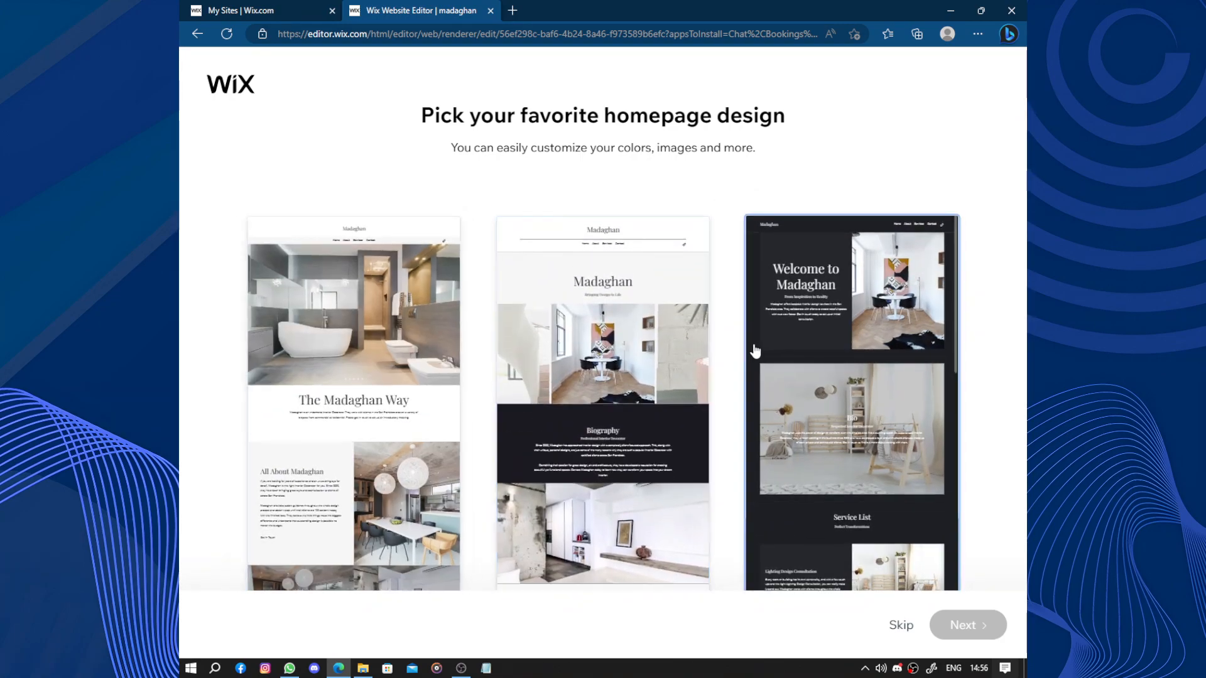
{"action": "left_click", "coordinate": [834, 397]}
{"action": "left_click", "coordinate": [983, 627]}
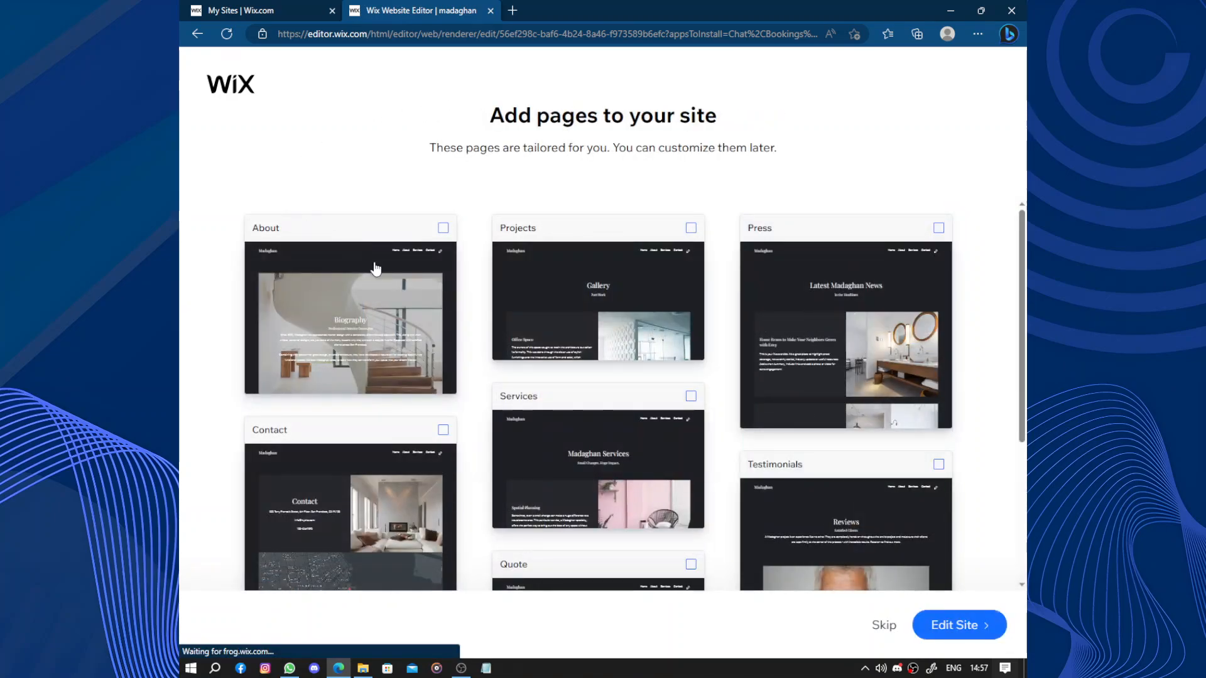
- Add the About, Projects, Press and Services pages to the site and open it in the editor
{"action": "left_click", "coordinate": [375, 269]}
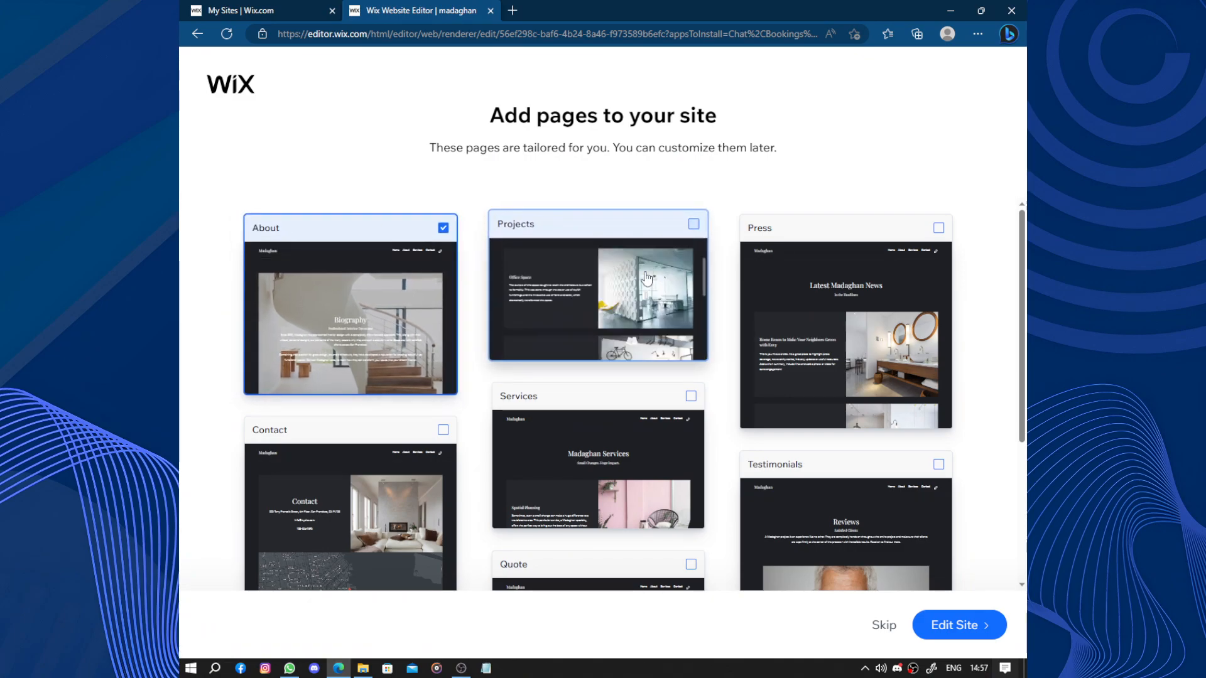
{"action": "left_click", "coordinate": [697, 263]}
{"action": "left_click", "coordinate": [820, 309]}
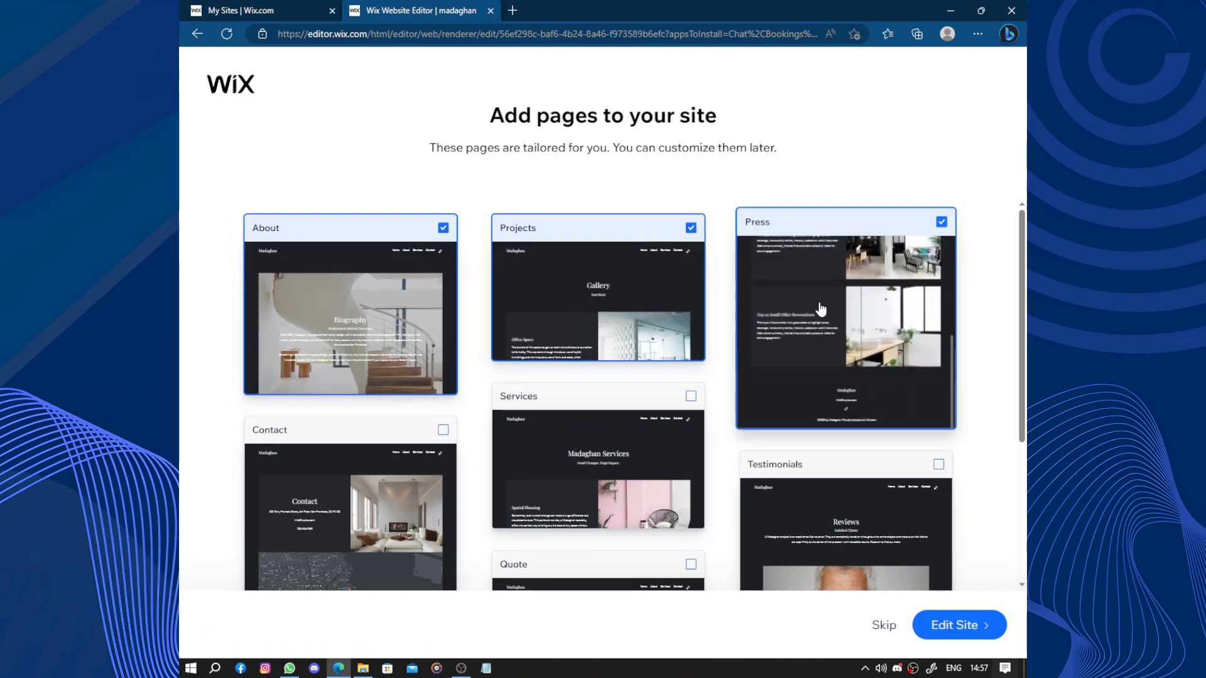
{"action": "scroll", "coordinate": [730, 335], "scroll_direction": "down", "scroll_amount": 3}
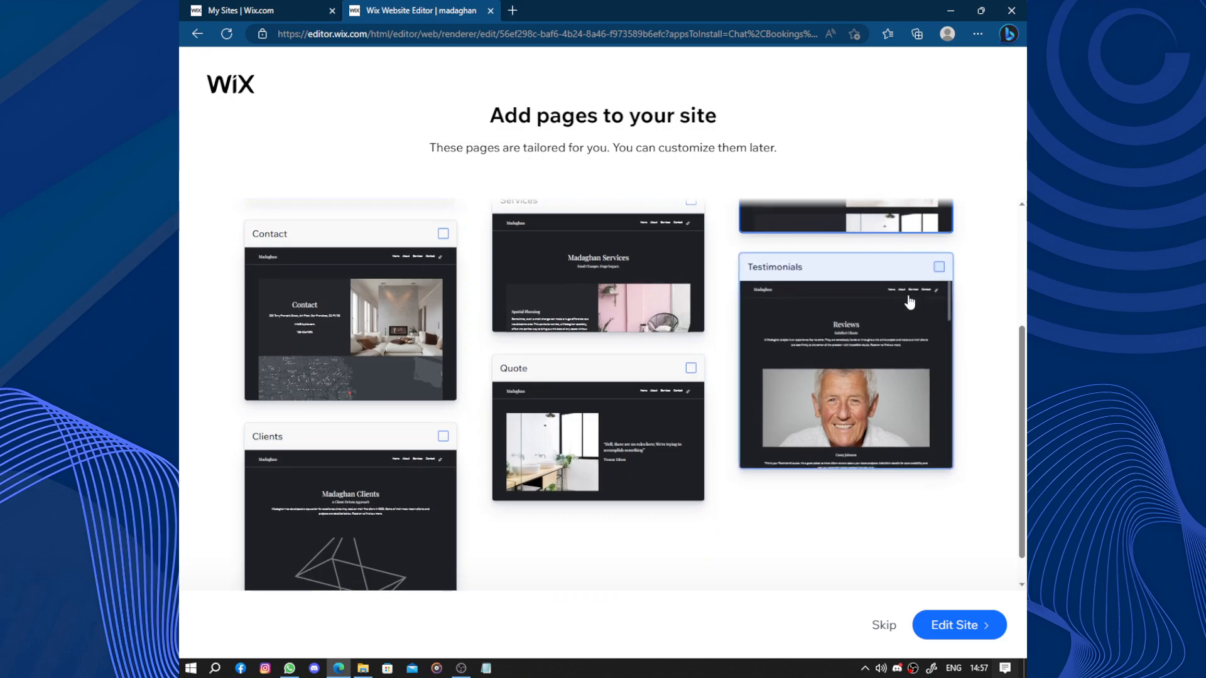
{"action": "scroll", "coordinate": [563, 263], "scroll_direction": "up", "scroll_amount": 1}
{"action": "left_click", "coordinate": [563, 261]}
{"action": "scroll", "coordinate": [311, 320], "scroll_direction": "down", "scroll_amount": 1}
{"action": "scroll", "coordinate": [311, 321], "scroll_direction": "up", "scroll_amount": 1}
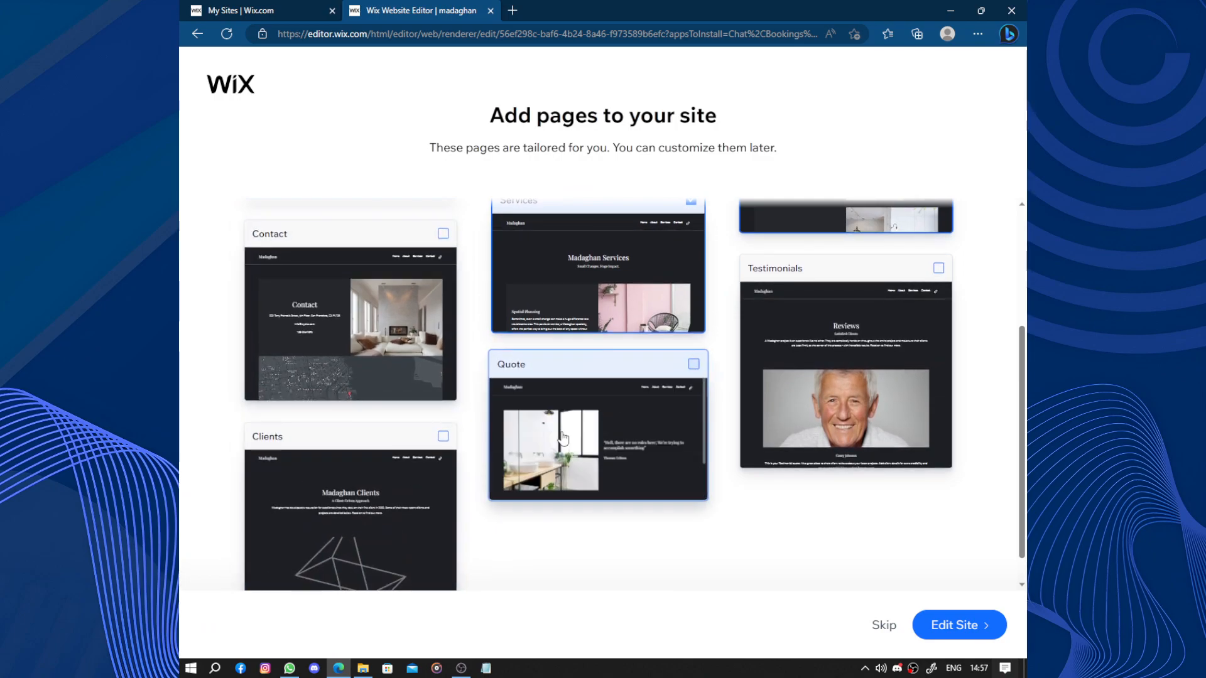
{"action": "left_click", "coordinate": [955, 625]}
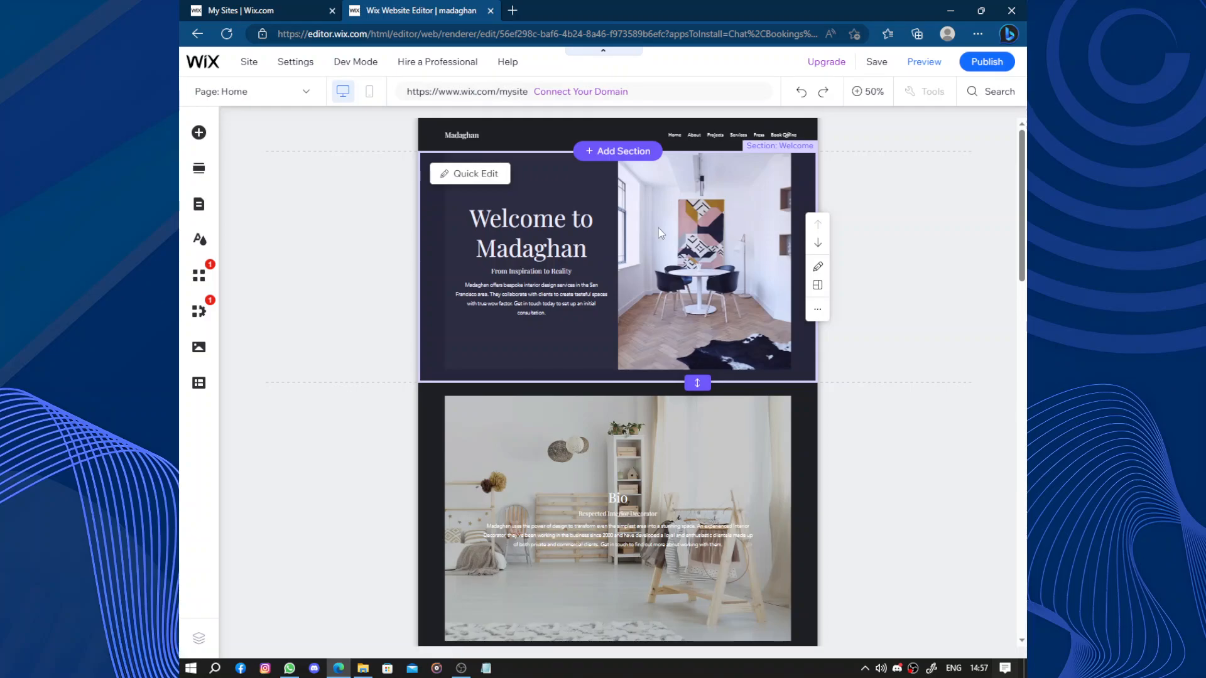
- Look over the generated home page and publish the site
{"action": "scroll", "coordinate": [654, 325], "scroll_direction": "down", "scroll_amount": 5}
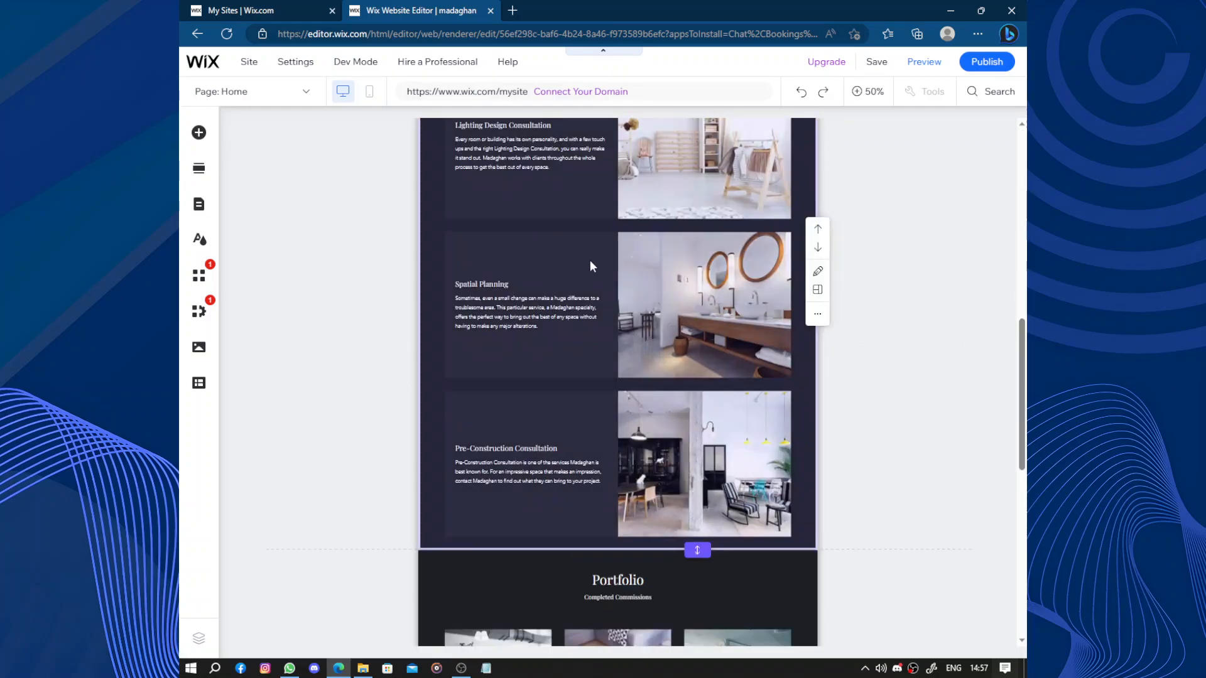
{"action": "scroll", "coordinate": [592, 252], "scroll_direction": "down", "scroll_amount": 5}
{"action": "scroll", "coordinate": [590, 267], "scroll_direction": "up", "scroll_amount": 10}
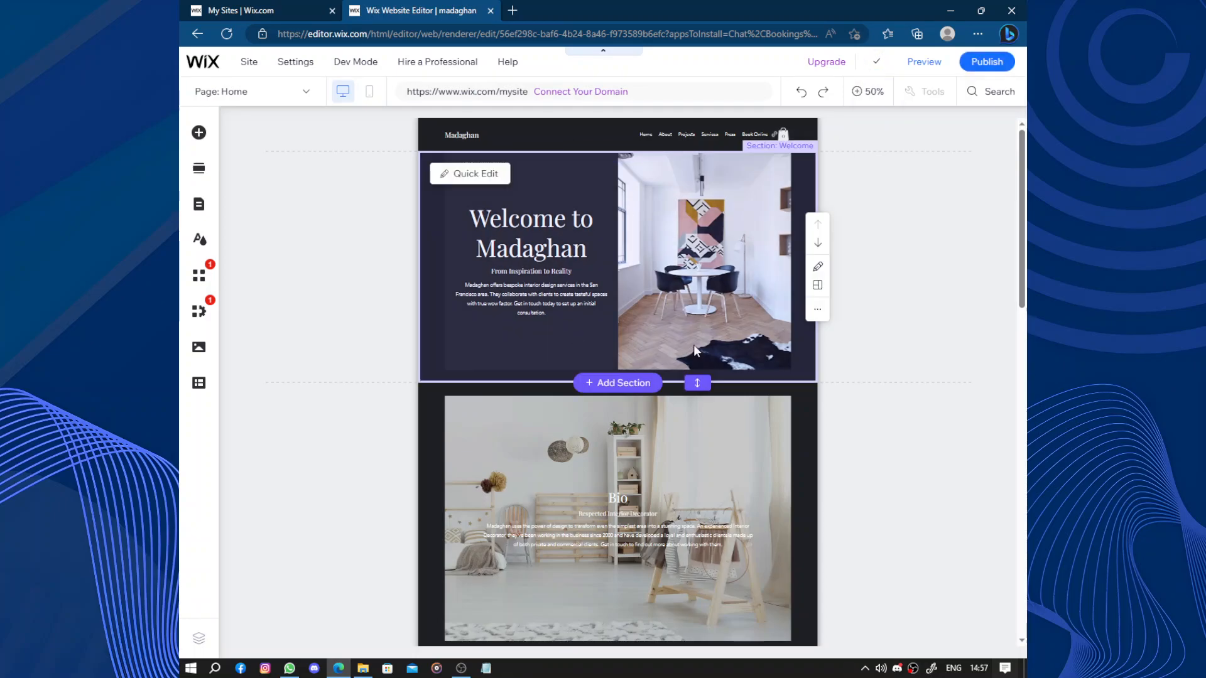
{"action": "scroll", "coordinate": [647, 452], "scroll_direction": "down", "scroll_amount": 10}
{"action": "scroll", "coordinate": [649, 462], "scroll_direction": "up", "scroll_amount": 10}
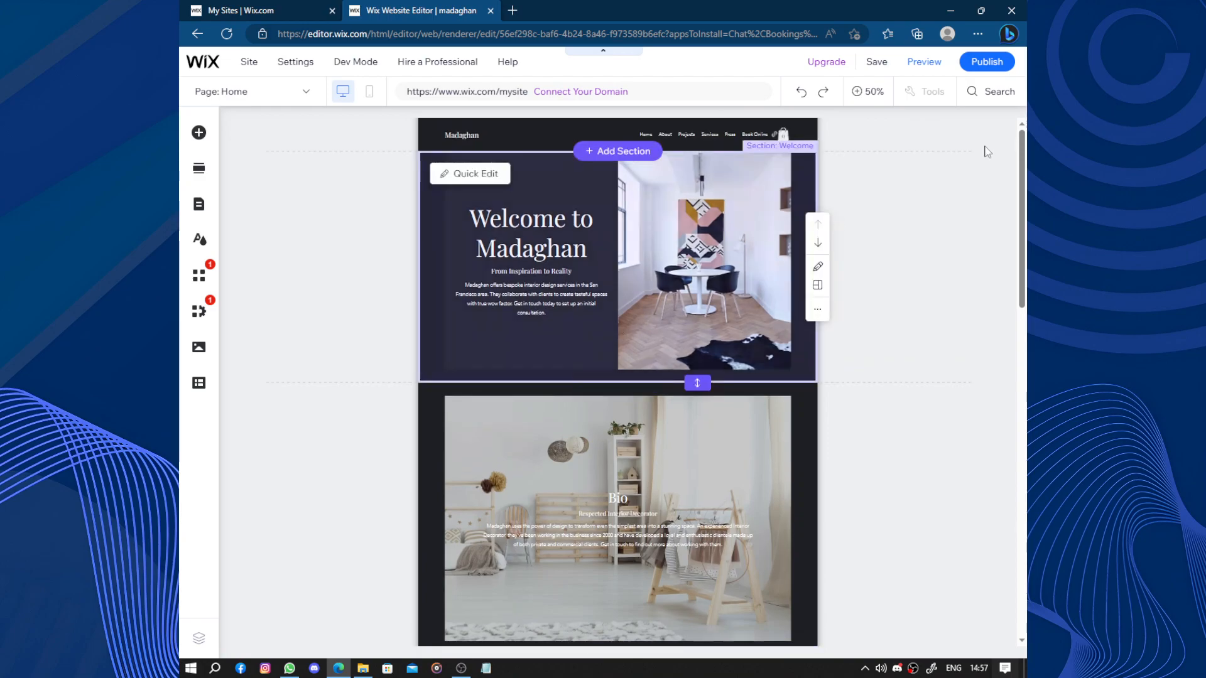
{"action": "left_click", "coordinate": [1004, 65]}
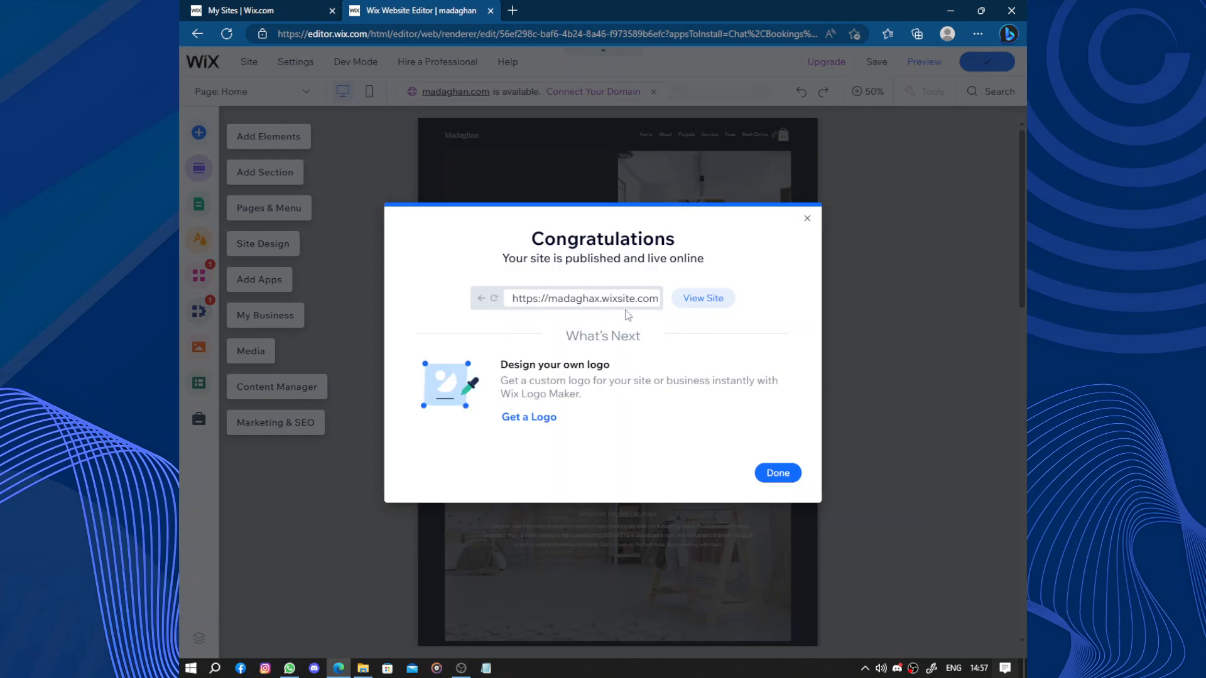
- Open the published site in a new tab, return to the editor, finish the publishing dialog and decline the mobile site editing
{"action": "left_click", "coordinate": [698, 305]}
{"action": "left_click", "coordinate": [482, 8]}
{"action": "left_click", "coordinate": [764, 472]}
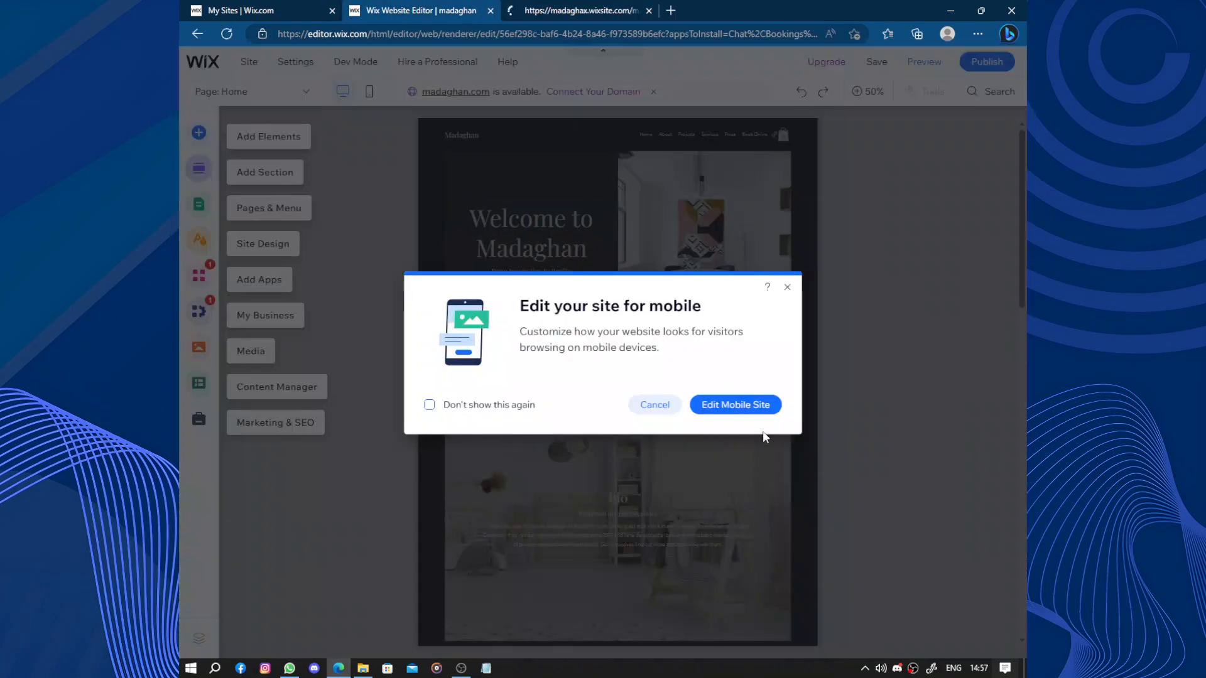
{"action": "left_click", "coordinate": [656, 407]}
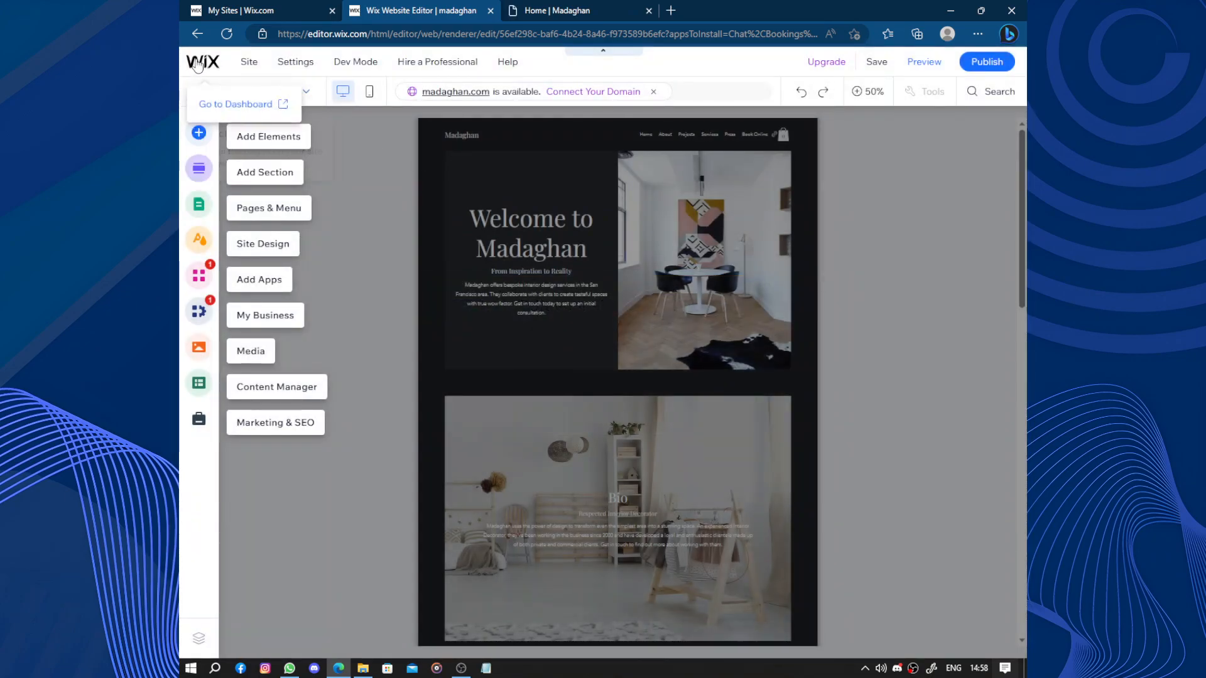
- Open the site's dashboard from the editor, and view the live home page down to the Bio section
{"action": "left_click", "coordinate": [236, 108]}
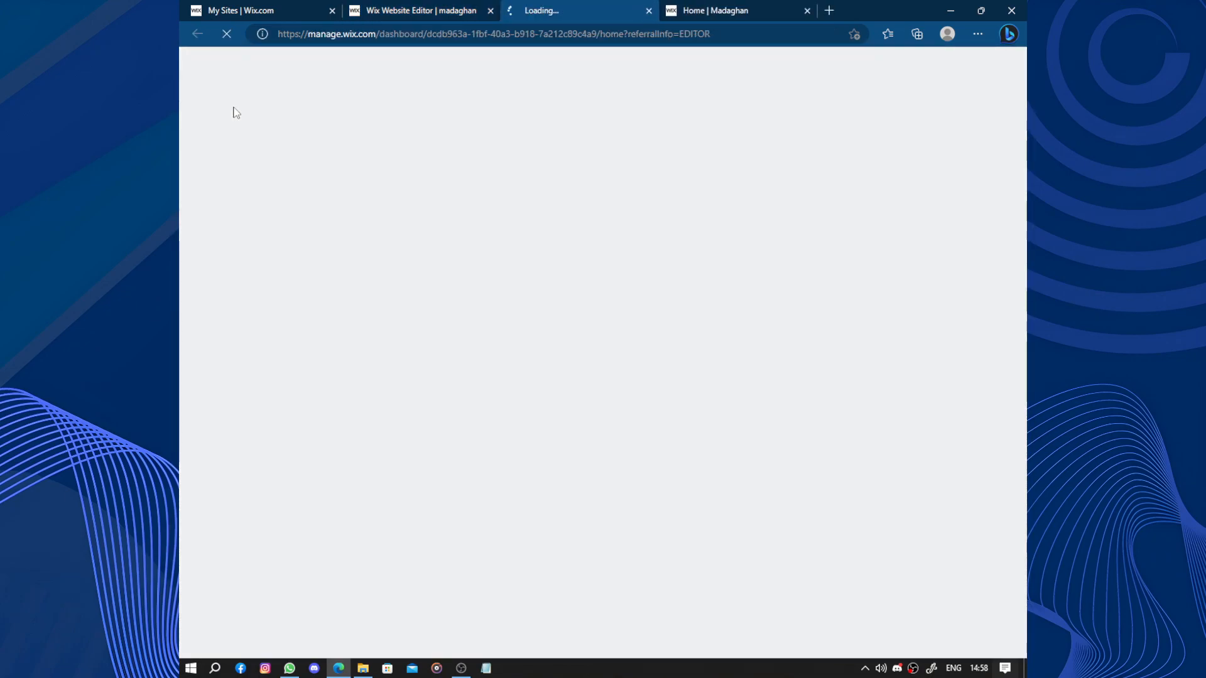
{"action": "left_click", "coordinate": [704, 10]}
{"action": "scroll", "coordinate": [627, 210], "scroll_direction": "down", "scroll_amount": 15}
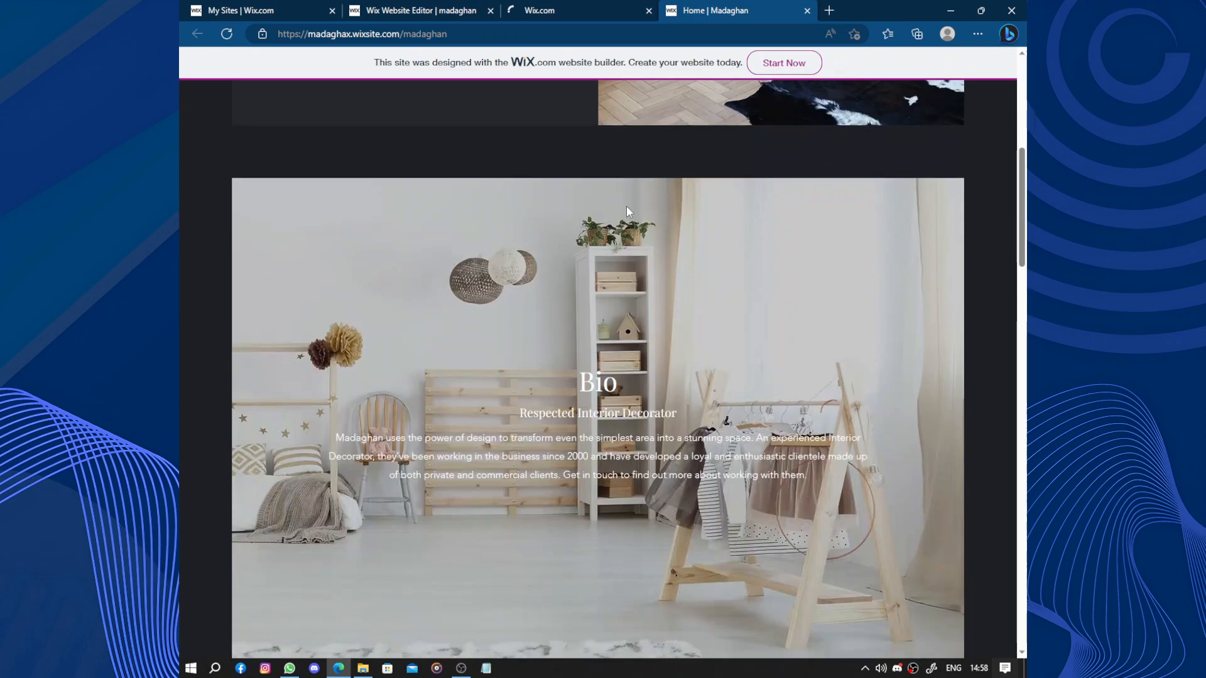
- Look through the live home page's services, portfolio and contact sections, glance at the dashboard, and select the live site's web address
{"action": "scroll", "coordinate": [626, 216], "scroll_direction": "up", "scroll_amount": 3}
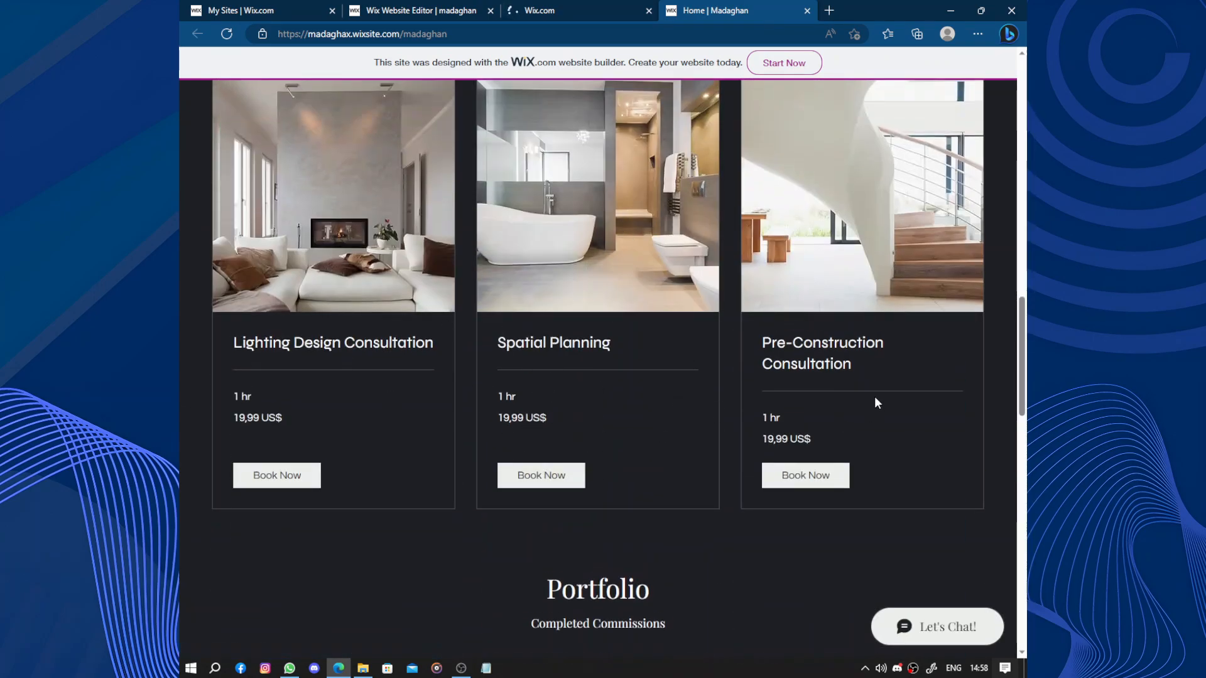
{"action": "scroll", "coordinate": [492, 300], "scroll_direction": "down", "scroll_amount": 20}
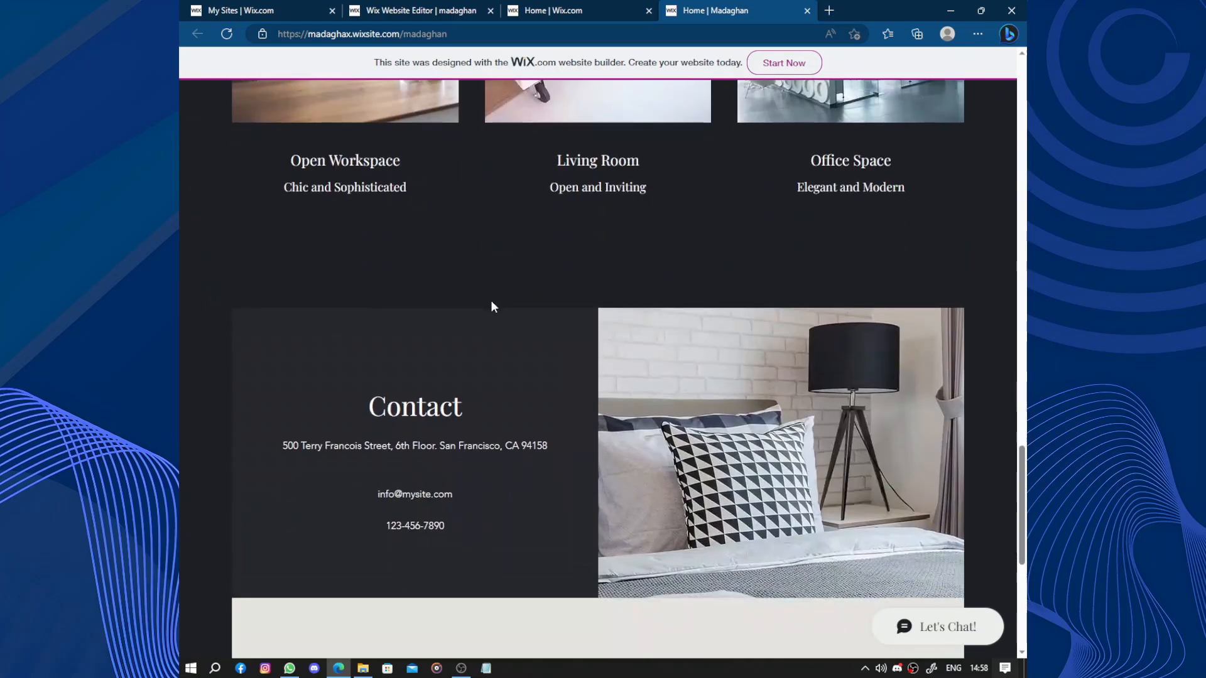
{"action": "scroll", "coordinate": [493, 299], "scroll_direction": "up", "scroll_amount": 20}
{"action": "scroll", "coordinate": [493, 306], "scroll_direction": "up", "scroll_amount": 10}
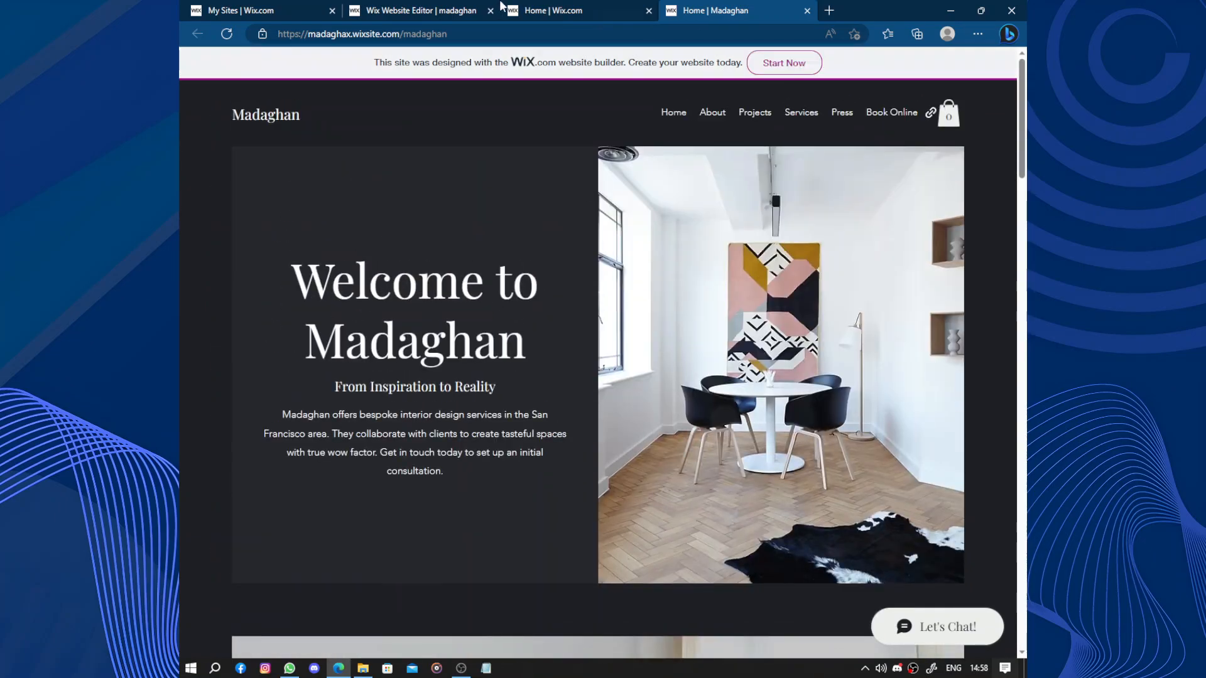
{"action": "left_click", "coordinate": [541, 9]}
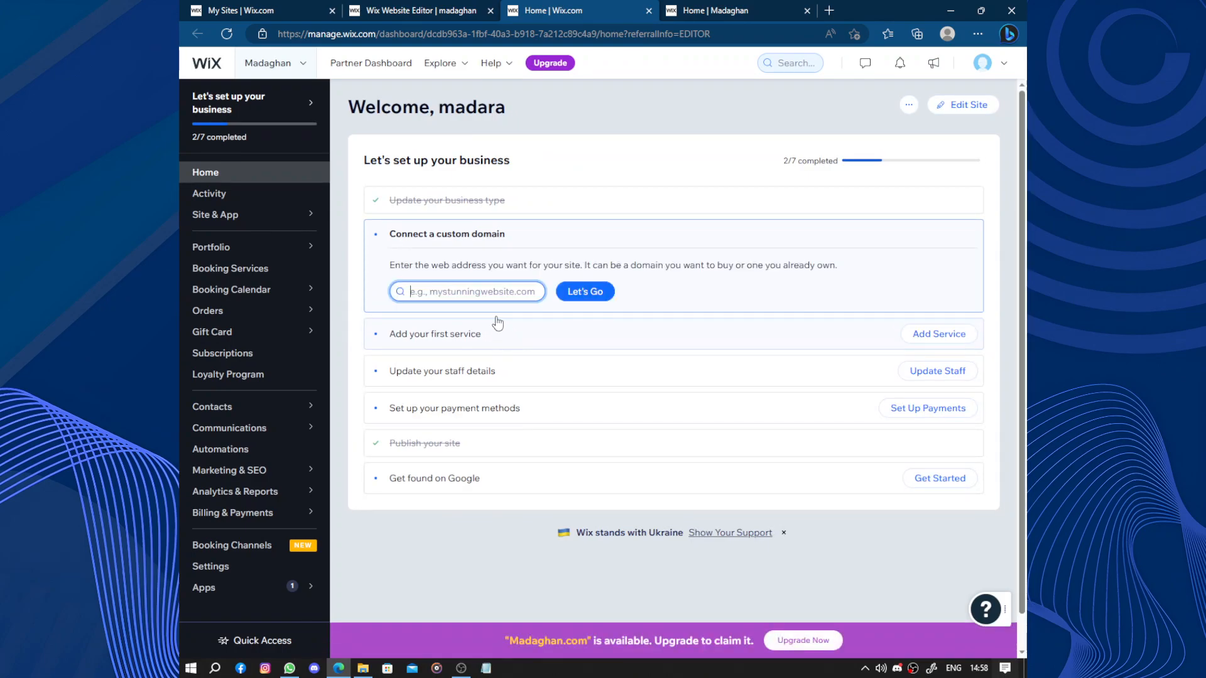
{"action": "left_click", "coordinate": [766, 8]}
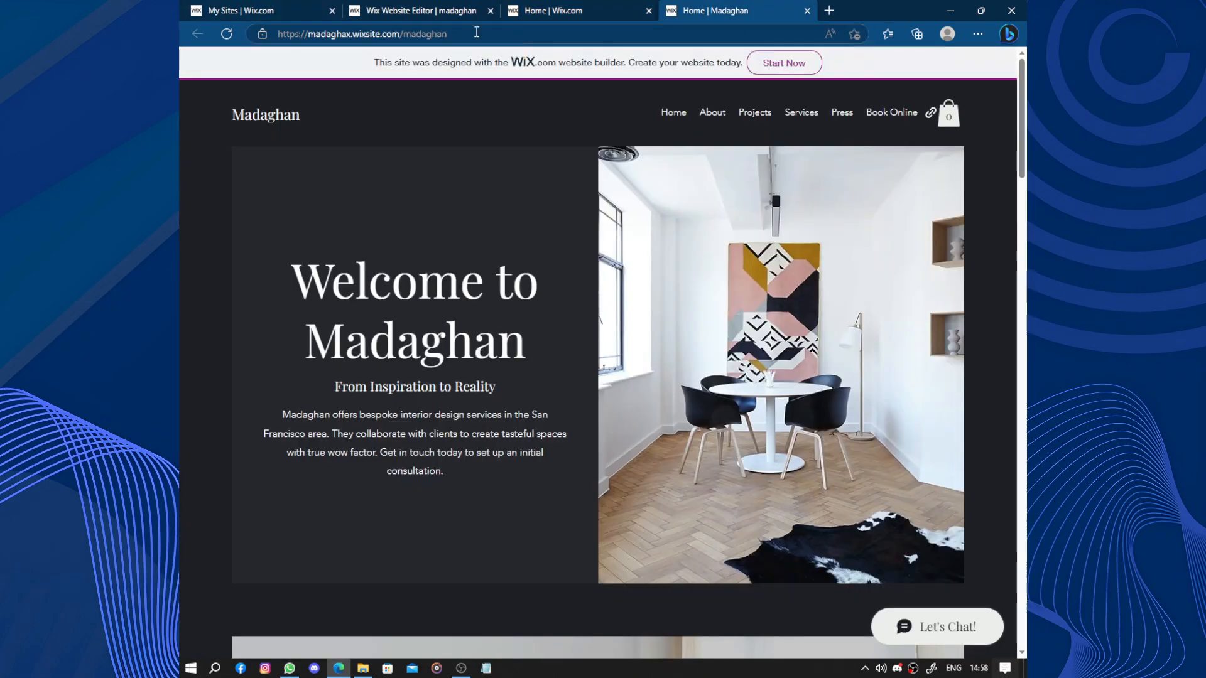
{"action": "left_click", "coordinate": [246, 25]}
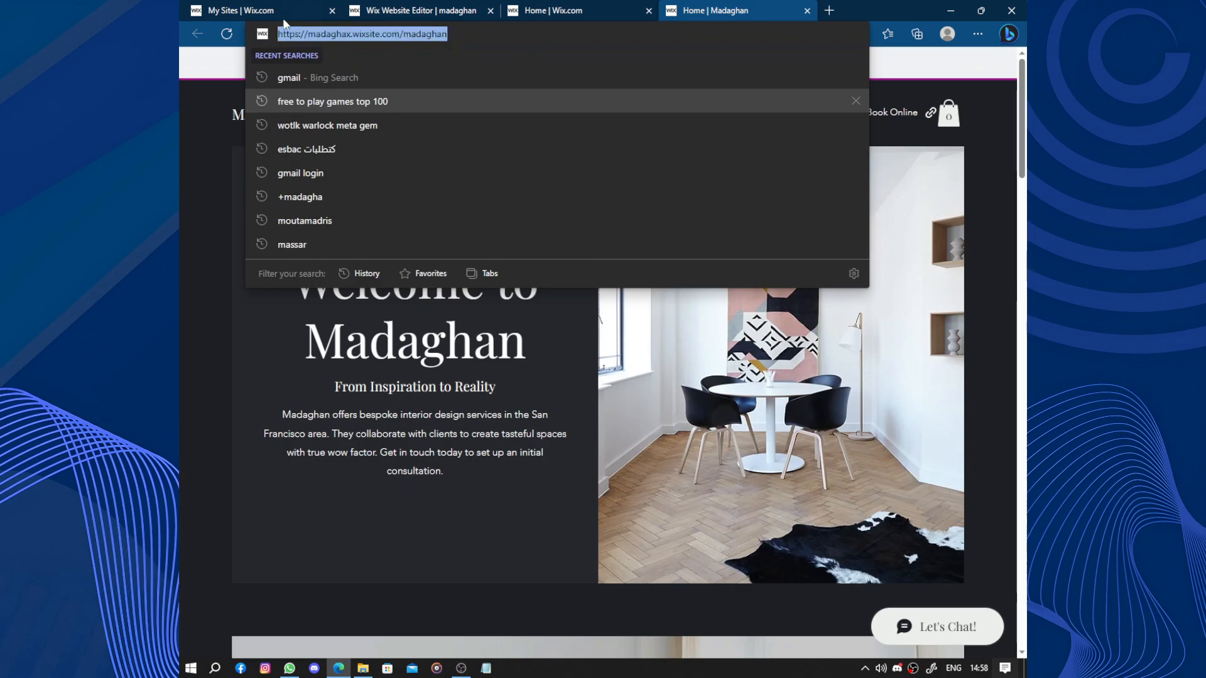
- Check from the dashboard whether a custom domain named madagha is available, then return to the dashboard home
{"action": "left_click", "coordinate": [628, 11]}
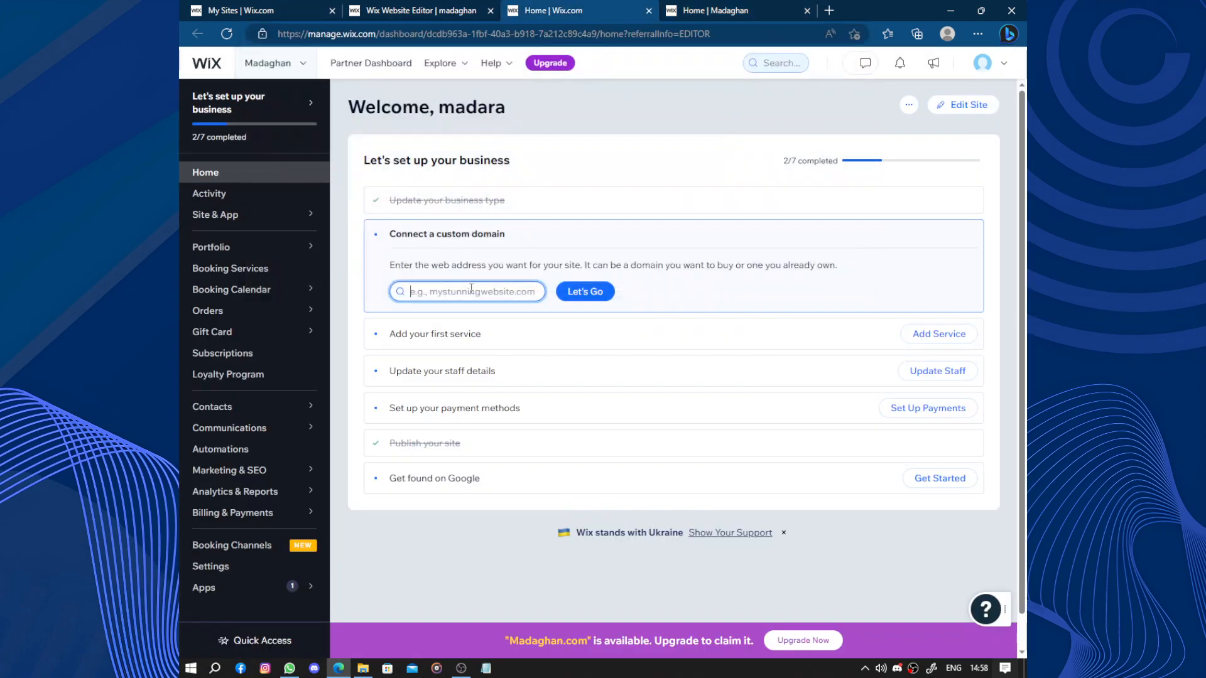
{"action": "type", "text": "madagha"}
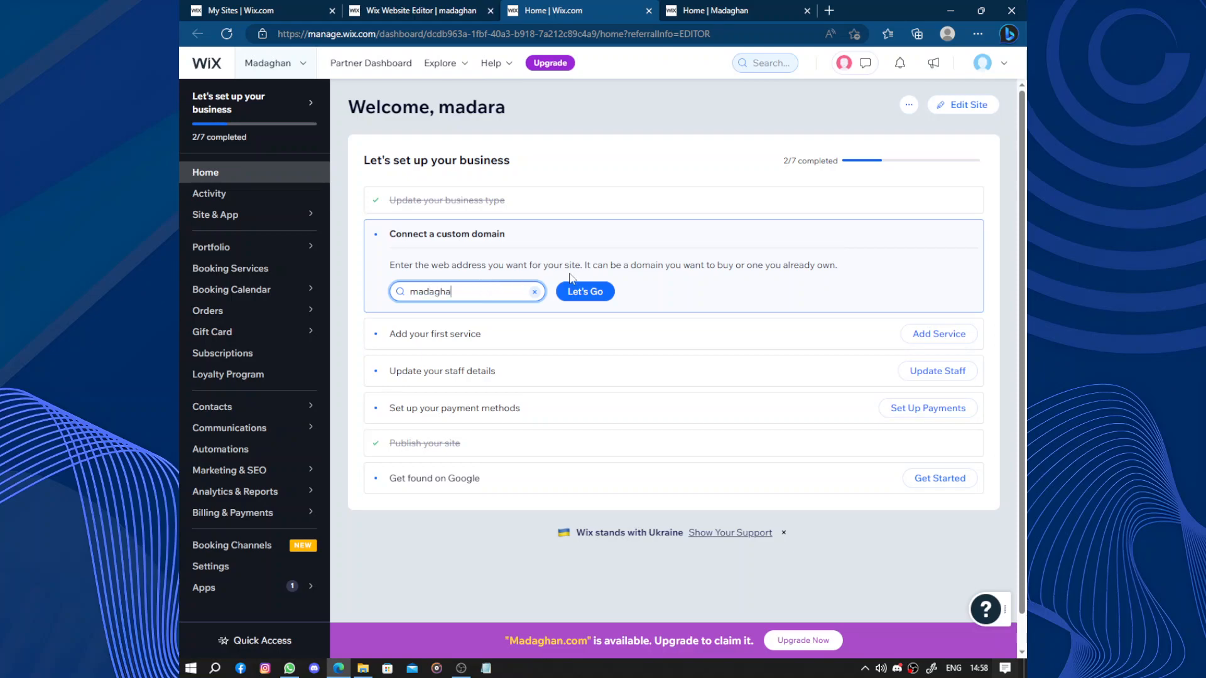
{"action": "left_click", "coordinate": [586, 290]}
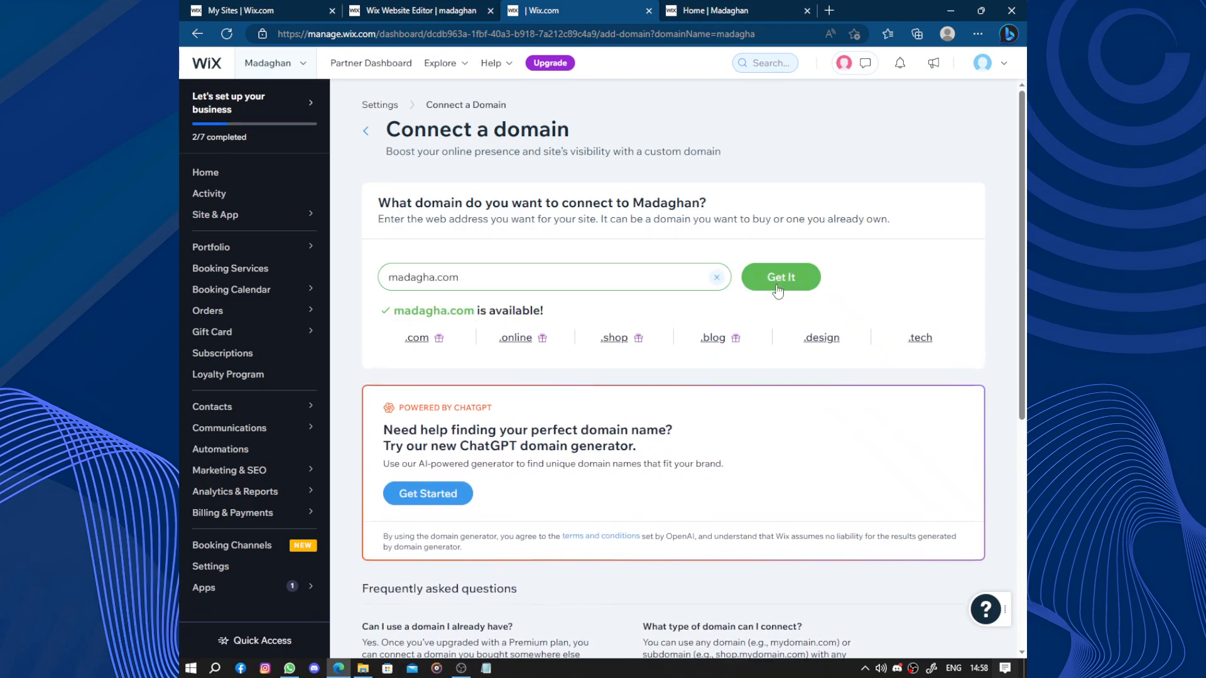
{"action": "left_click", "coordinate": [777, 290]}
{"action": "left_click", "coordinate": [769, 277]}
{"action": "left_click", "coordinate": [212, 185]}
{"action": "left_click", "coordinate": [215, 175]}
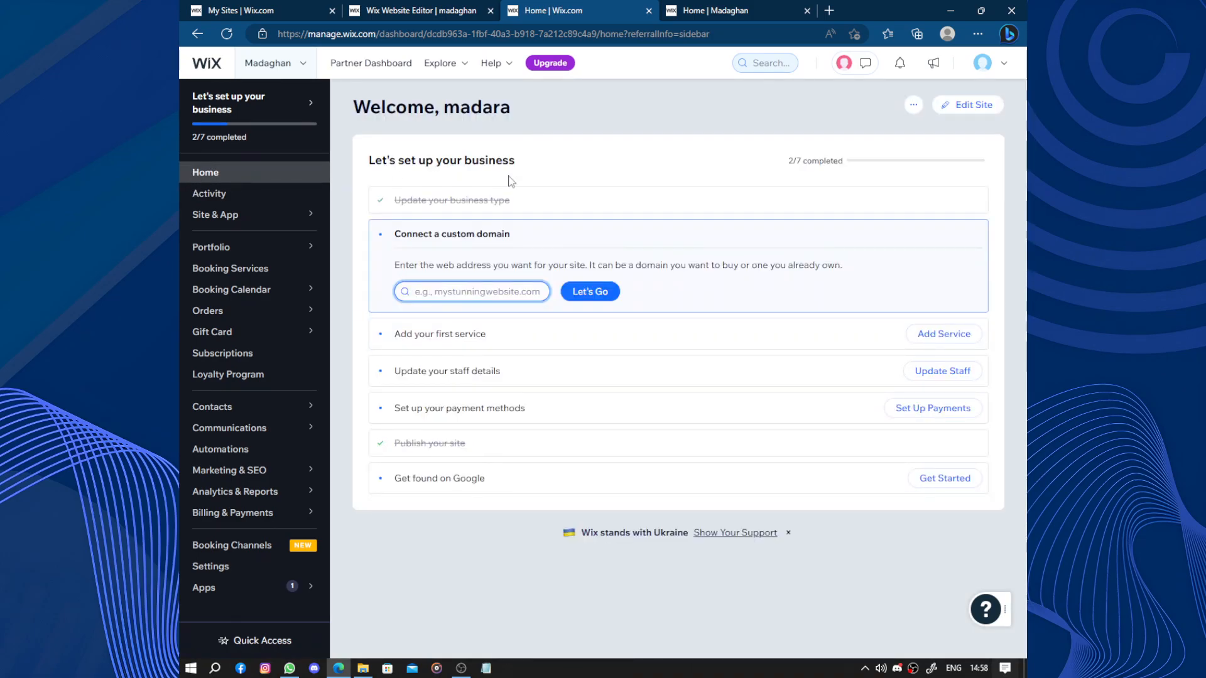
- View the booking services list and the staff details page from the business setup tasks, returning to the dashboard home
{"action": "left_click", "coordinate": [421, 335]}
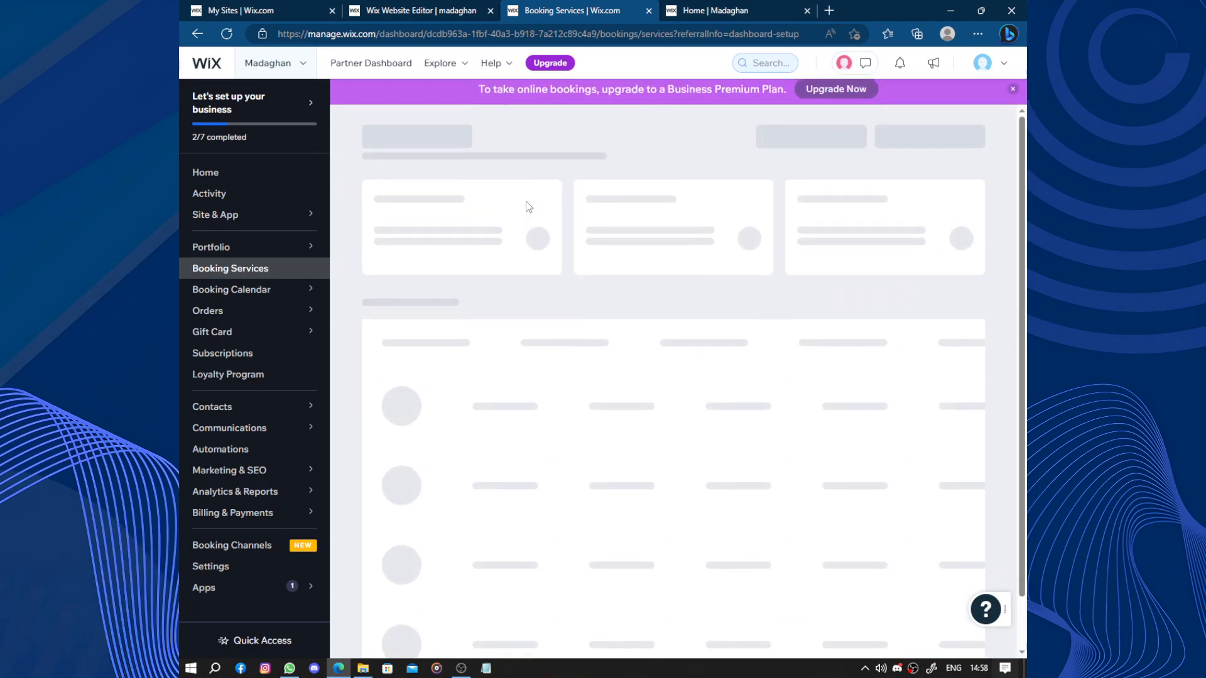
{"action": "left_click", "coordinate": [1012, 94]}
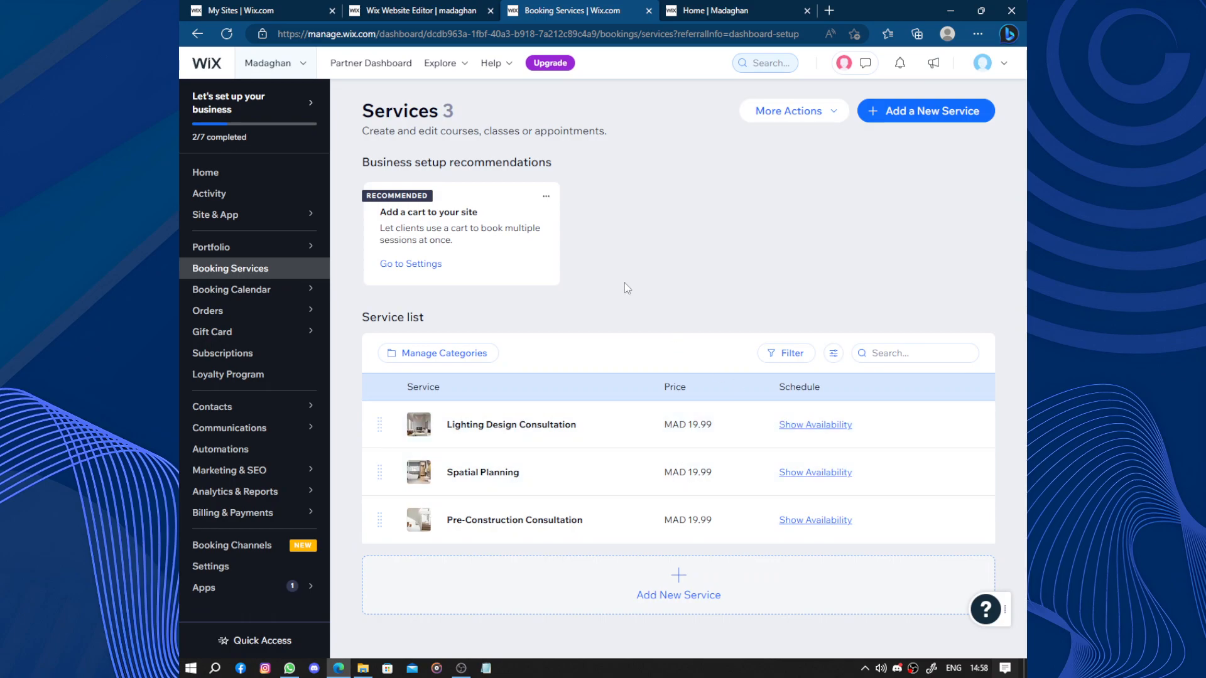
{"action": "left_click", "coordinate": [226, 171]}
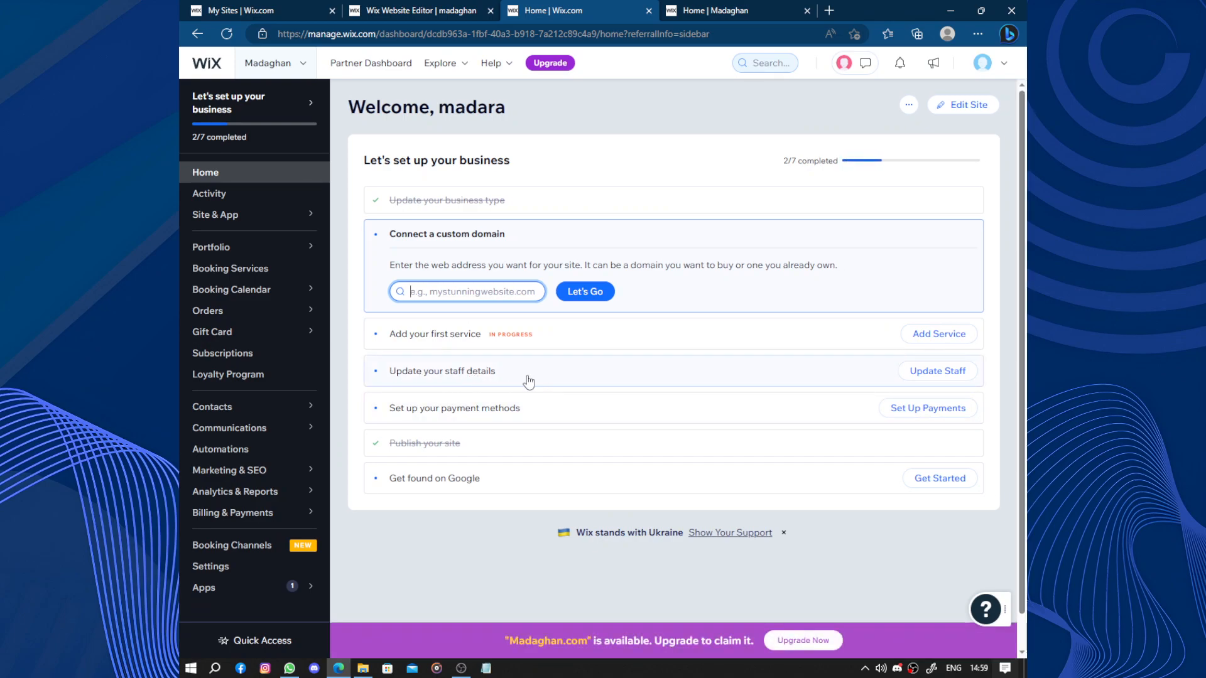
{"action": "left_click", "coordinate": [596, 372]}
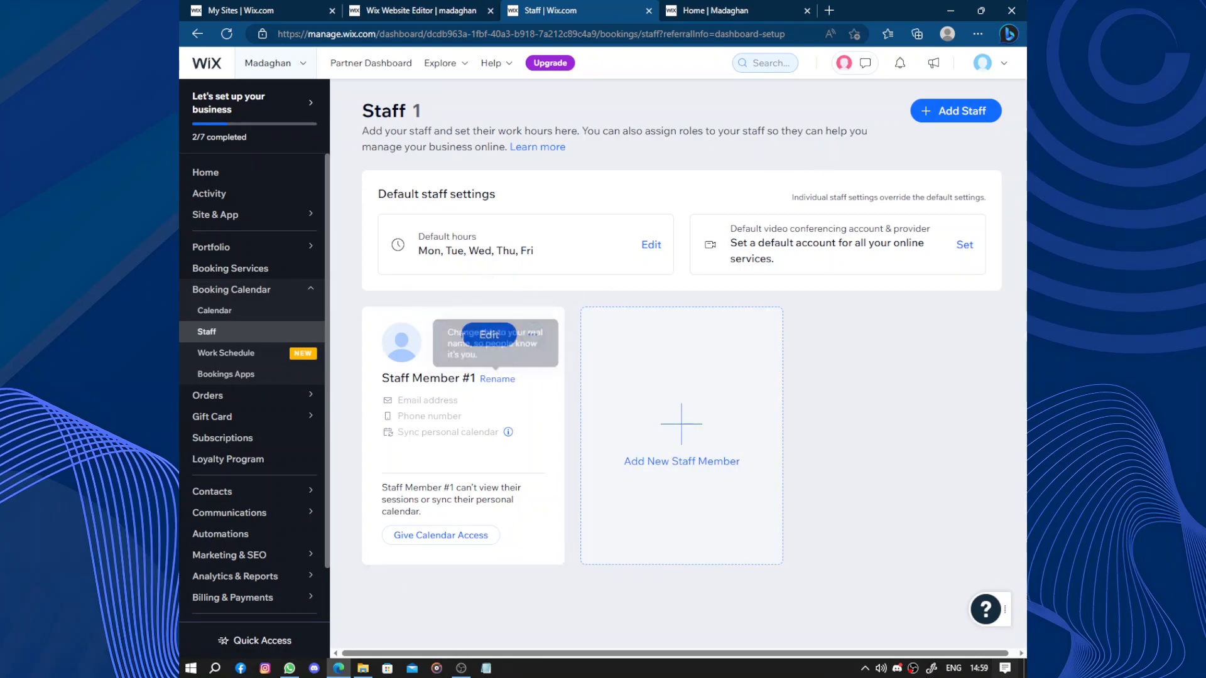
{"action": "left_click", "coordinate": [234, 185]}
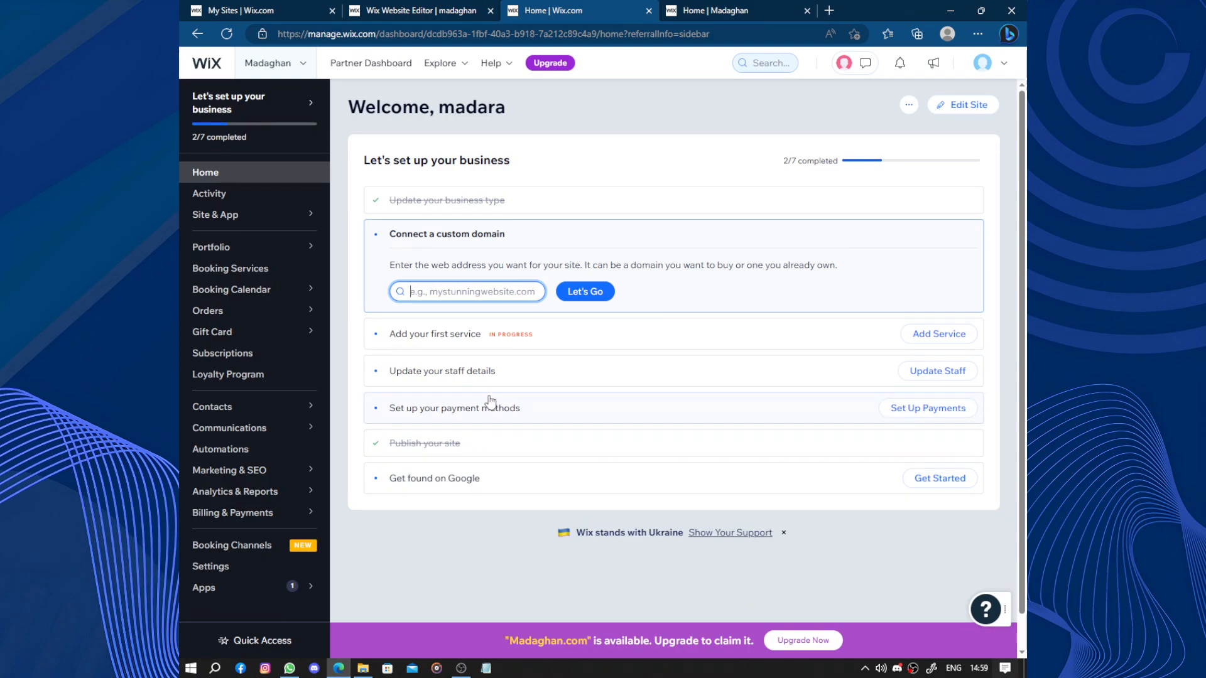
- Start the SEO setup checklist for getting found on Google and enter Madara as the business name
{"action": "left_click", "coordinate": [538, 479]}
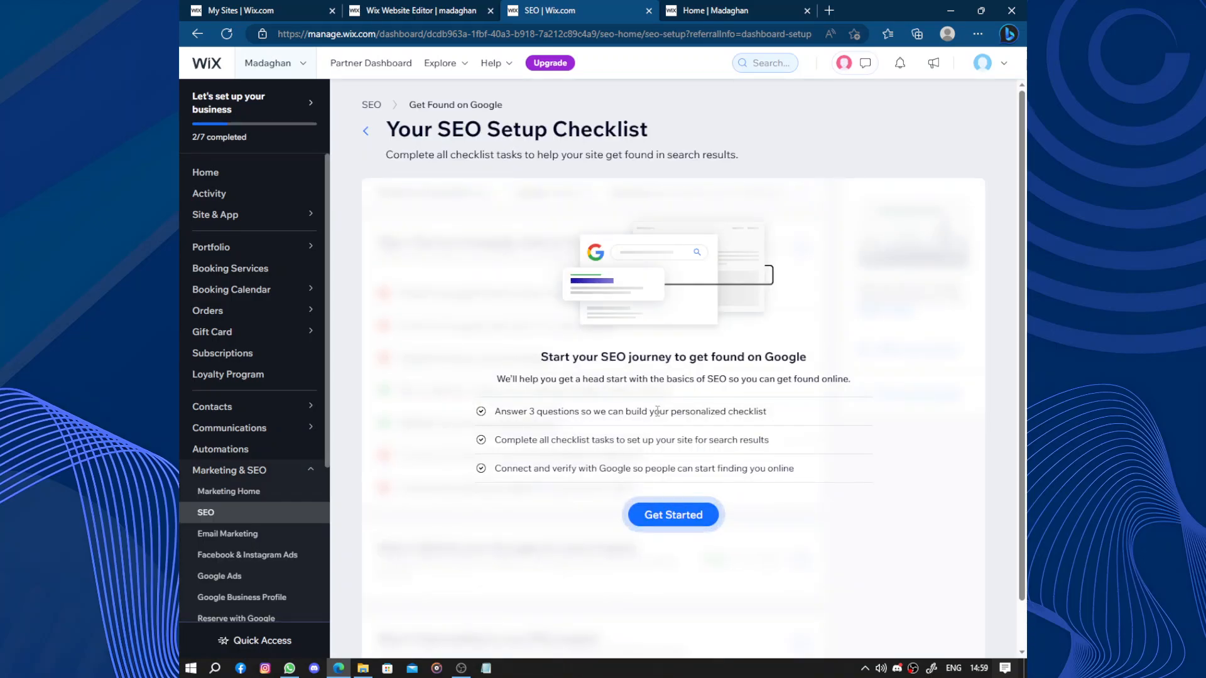
{"action": "left_click", "coordinate": [679, 527]}
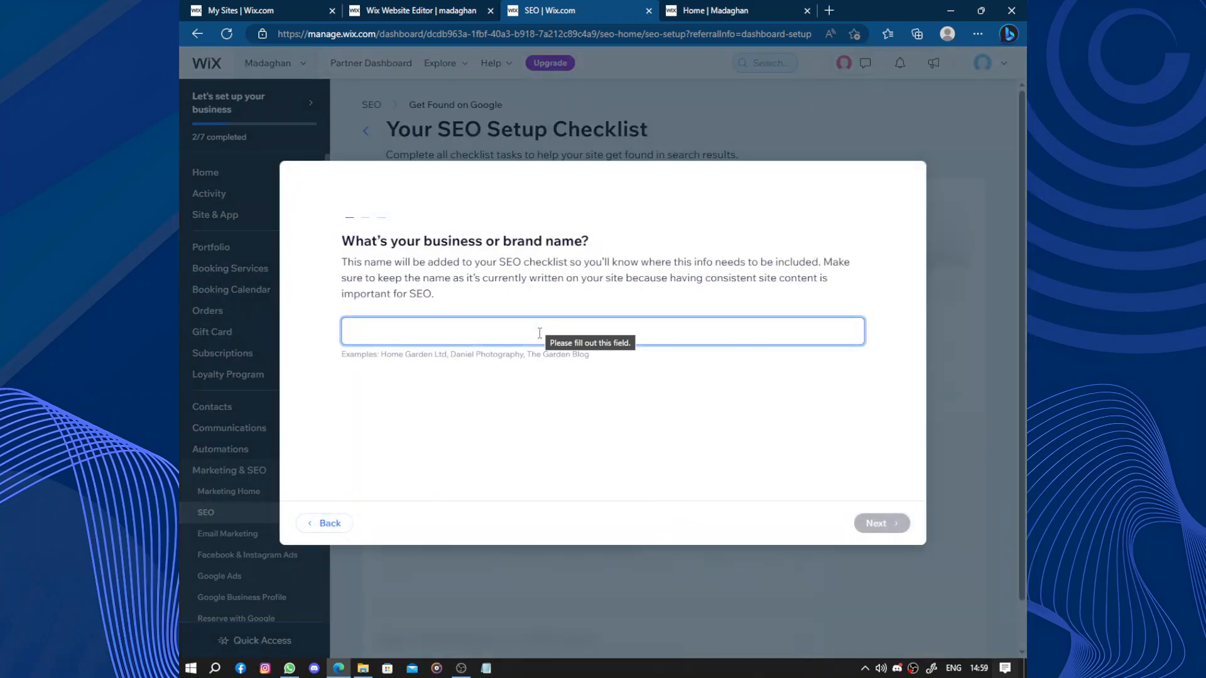
{"action": "type", "text": "Madara"}
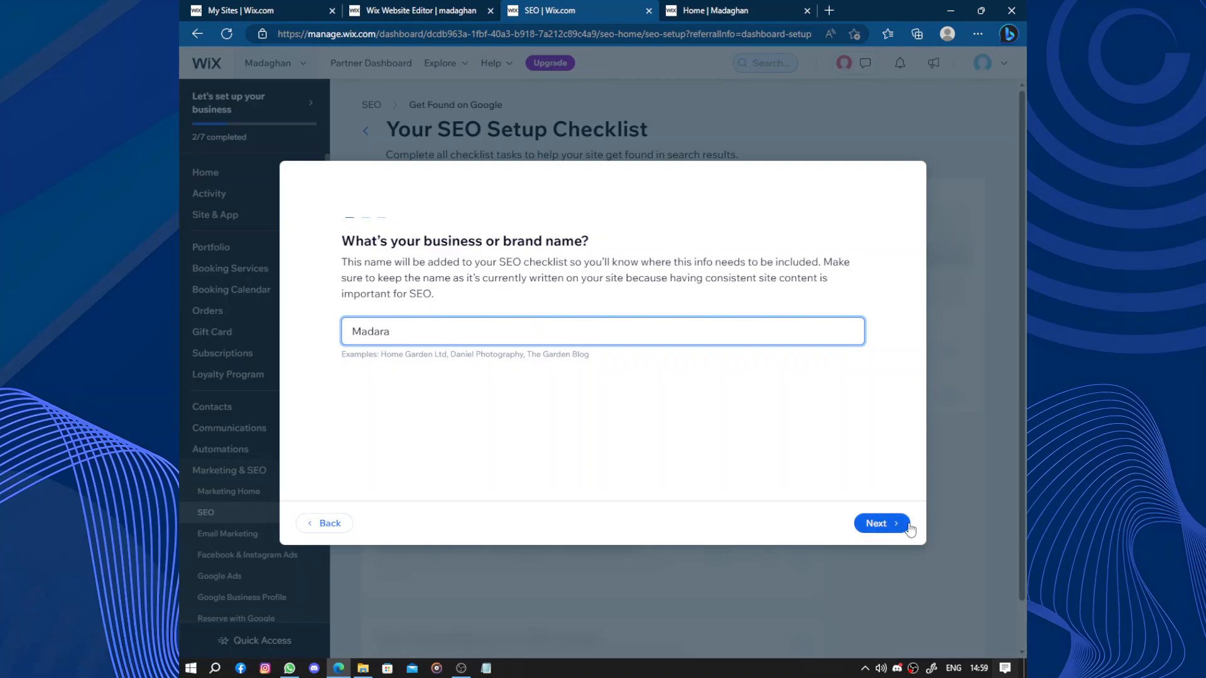
{"action": "left_click", "coordinate": [907, 526]}
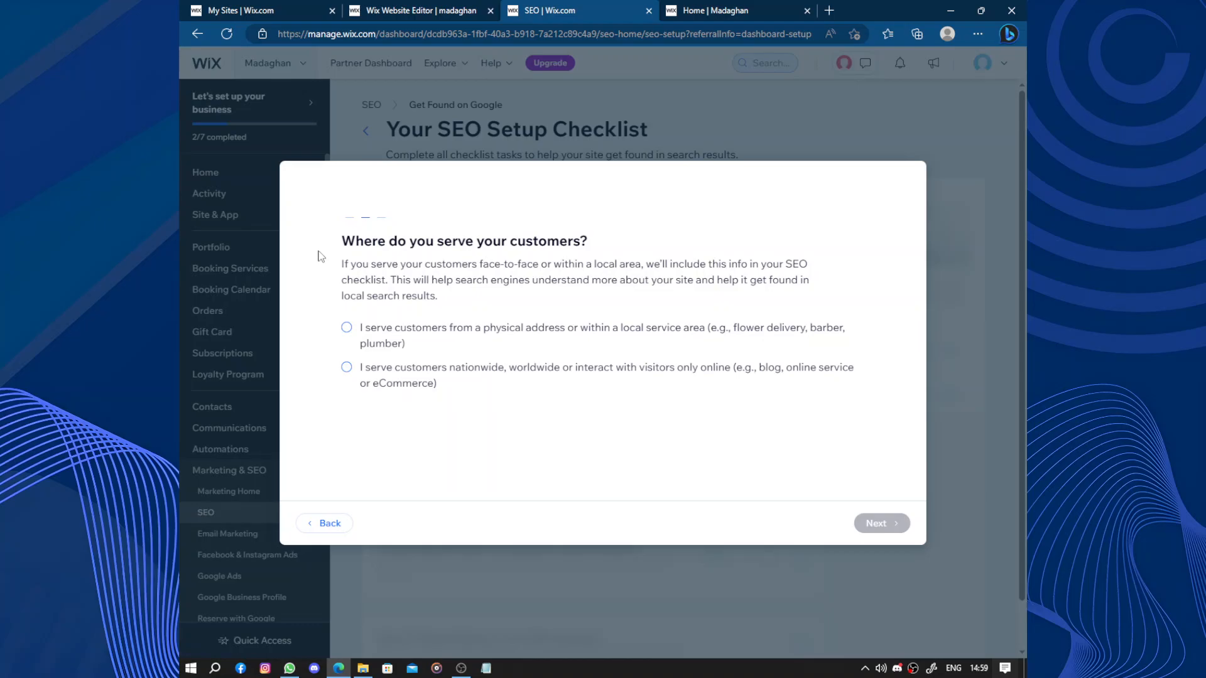
- Specify that customers are served from a physical address or local service area, with the placeholder location 00000000
{"action": "left_click_drag", "start_coordinate": [342, 264], "coordinate": [645, 281]}
{"action": "left_click", "coordinate": [1003, 587]}
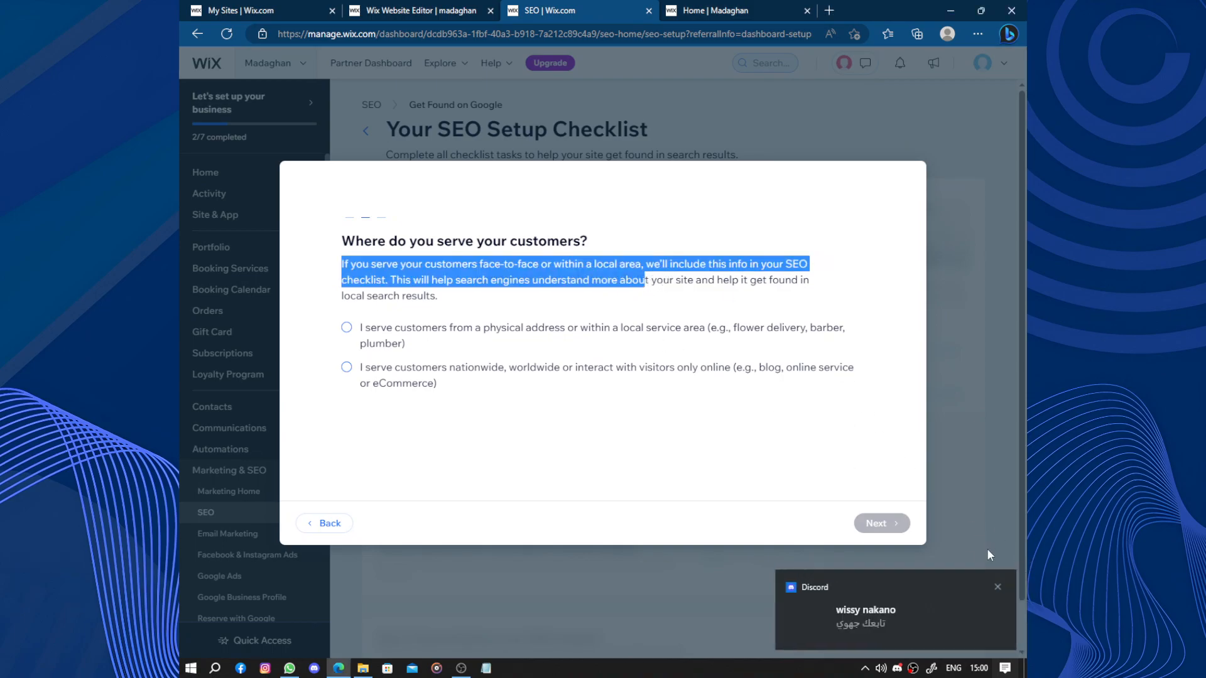
{"action": "left_click", "coordinate": [998, 586]}
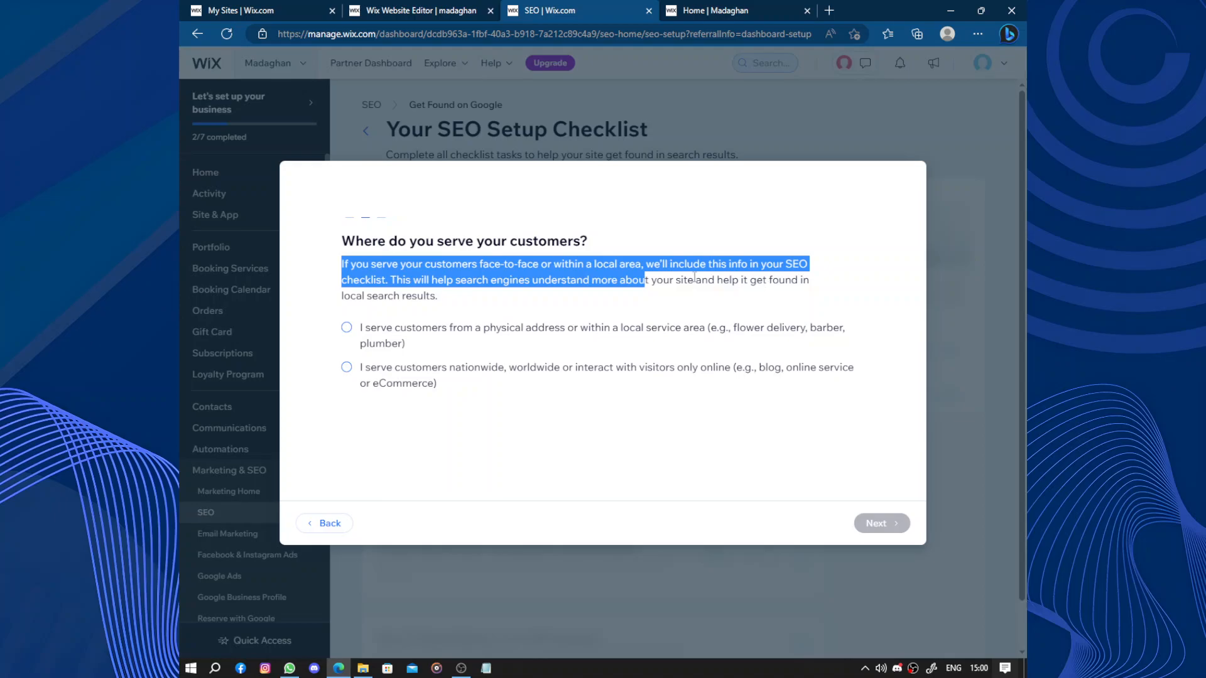
{"action": "left_click", "coordinate": [394, 337]}
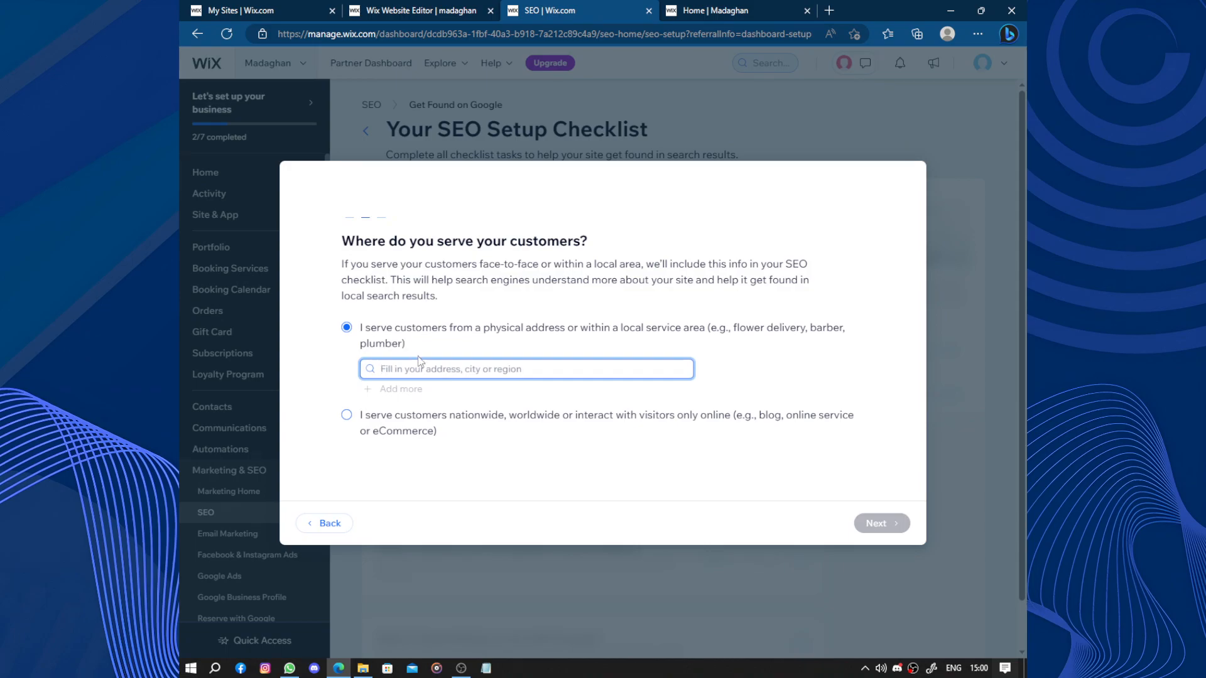
{"action": "type", "text": "00000000"}
{"action": "left_click", "coordinate": [777, 476]}
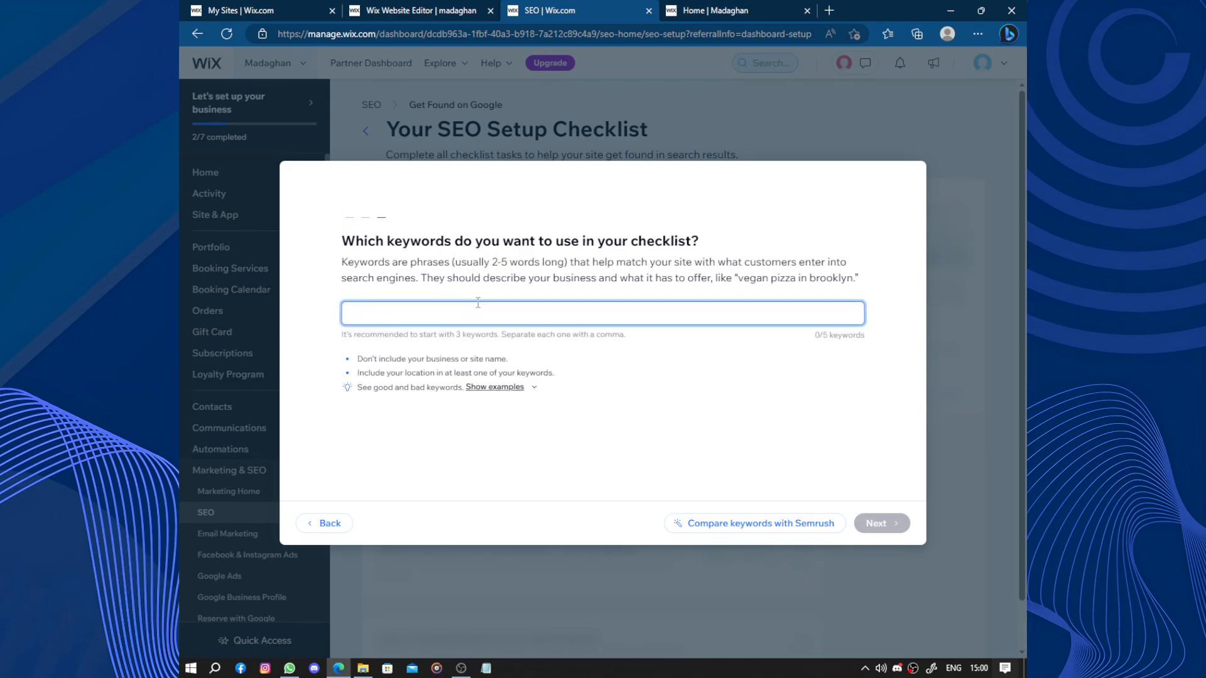
- Add the keywords "Interion designer" and "Madara" and generate the SEO checklist
{"action": "type", "text": "ne"}
{"action": "type", "text": "te"}
{"action": "type", "text": "rion d"}
{"action": "type", "text": "es"}
{"action": "type", "text": "igh"}
{"action": "type", "text": "n"}
{"action": "key", "text": "BackSpace"}
{"action": "key", "text": "BackSpace"}
{"action": "type", "text": "nre"}
{"action": "key", "text": "BackSpace"}
{"action": "type", "text": "ner"}
{"action": "key", "text": "Return"}
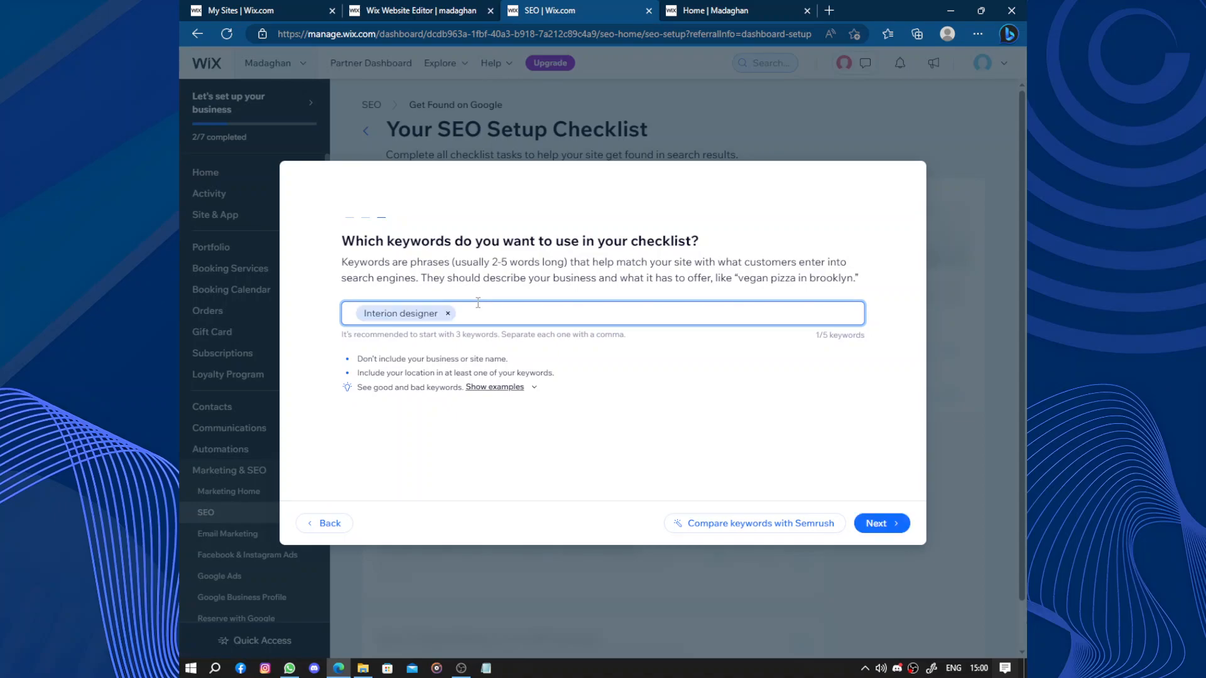
{"action": "type", "text": "Madara"}
{"action": "key", "text": "Return"}
{"action": "left_click", "coordinate": [907, 532]}
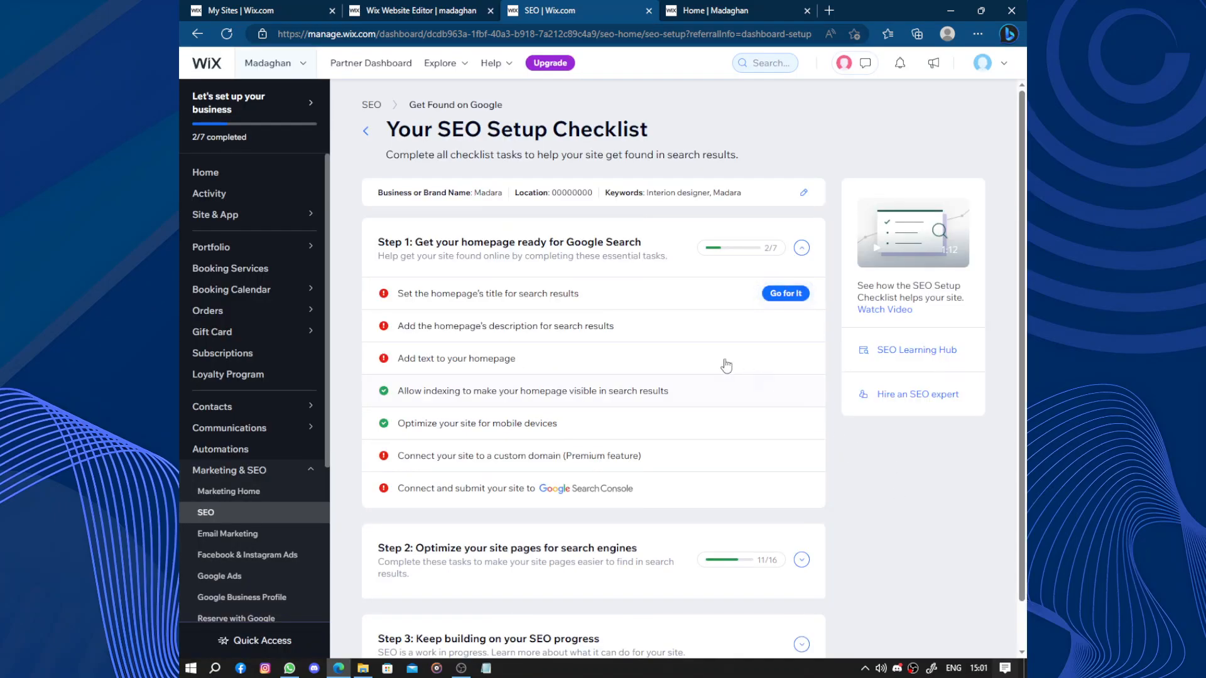
- Set the homepage's search results title to "Madara | Interion designer" and publish it
{"action": "left_click", "coordinate": [419, 299]}
{"action": "scroll", "coordinate": [456, 427], "scroll_direction": "down", "scroll_amount": 2}
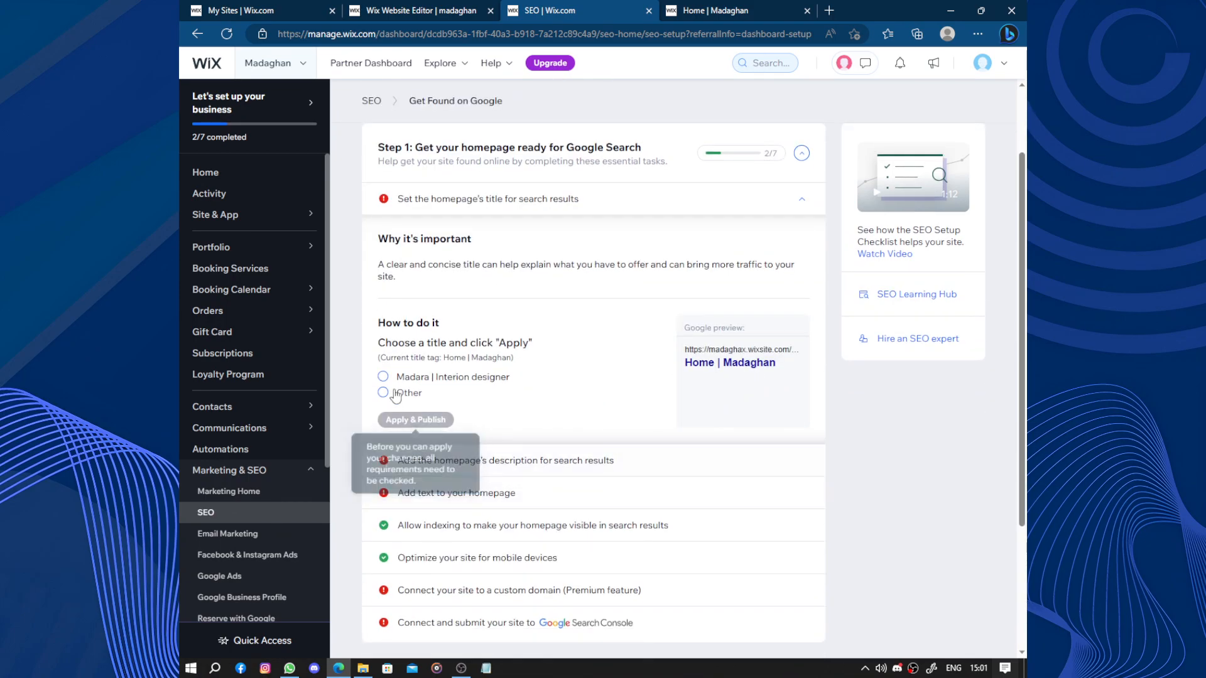
{"action": "left_click", "coordinate": [383, 377]}
{"action": "left_click", "coordinate": [425, 420]}
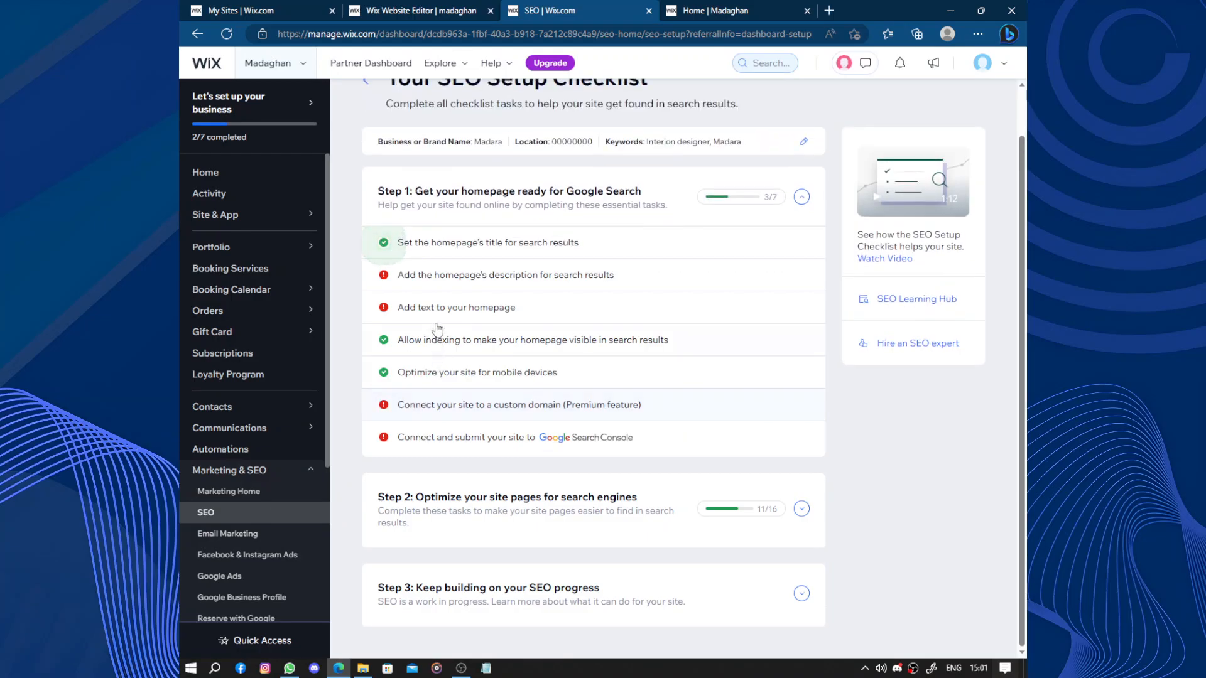
- Write a homepage search description of "Madara" followed by a row of dots to reach the required length, and publish it
{"action": "left_click", "coordinate": [456, 281]}
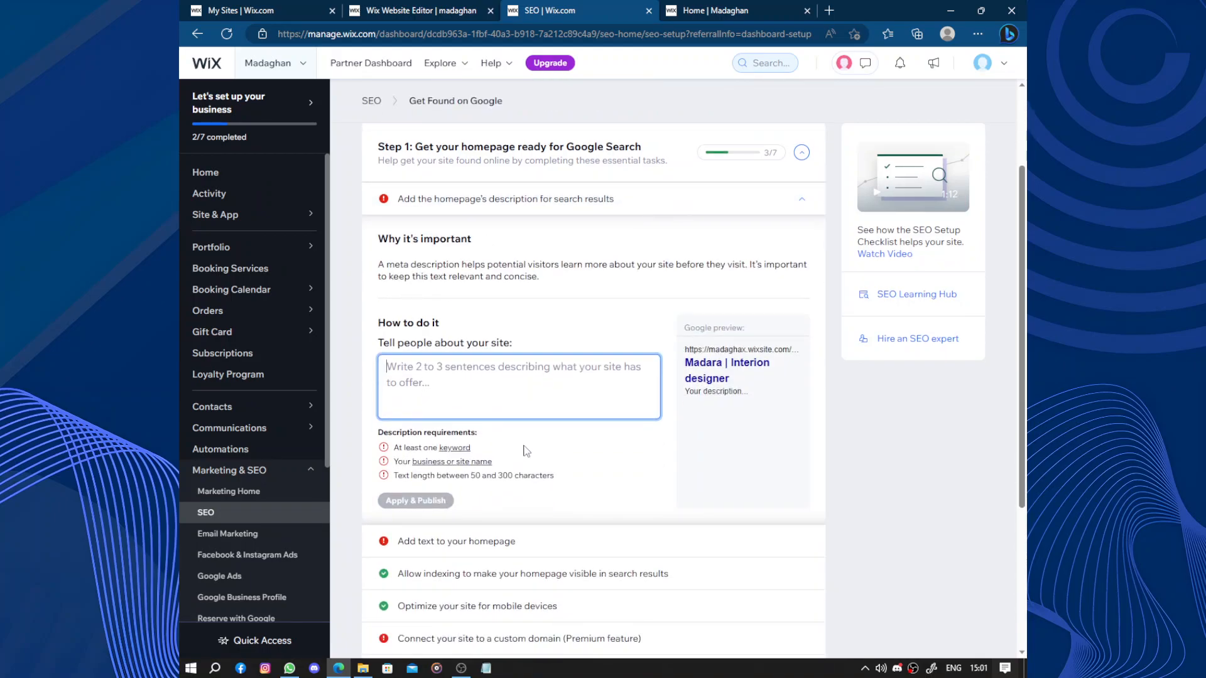
{"action": "type", "text": "Madara"}
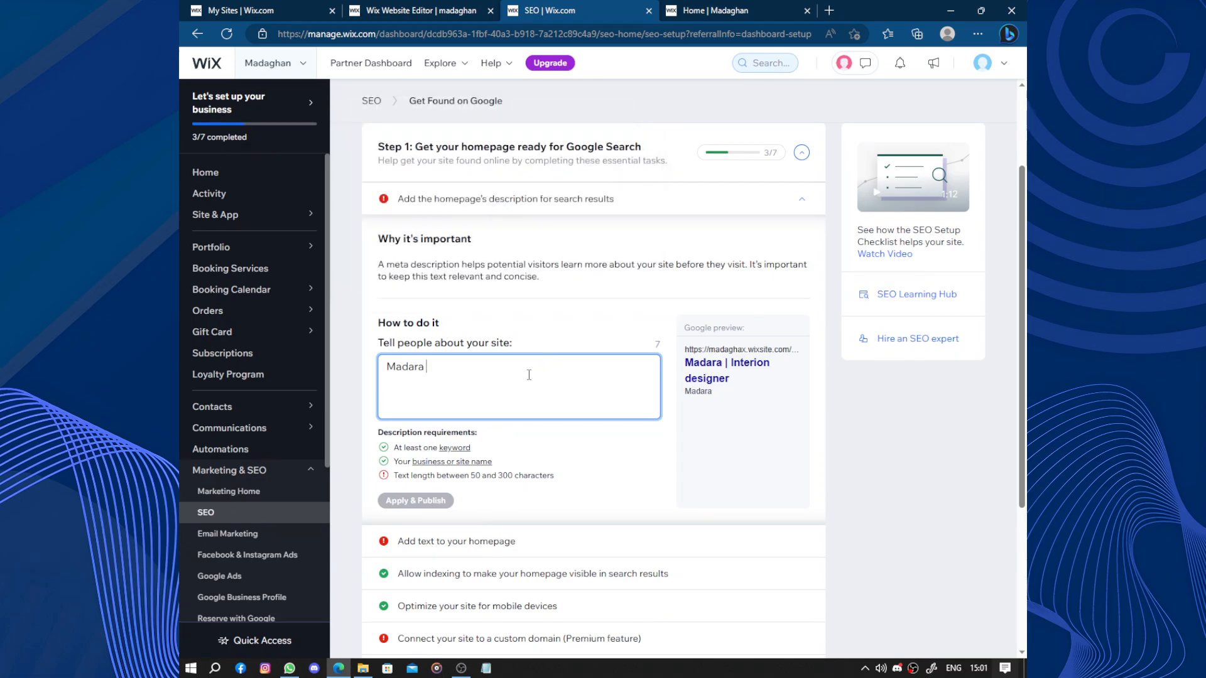
{"action": "key", "text": "super+space"}
{"action": "key", "text": "super+space"}
{"action": "key", "text": "super+space"}
{"action": "key", "text": "super+space"}
{"action": "type", "text": "......................................................"}
{"action": "key", "text": "BackSpace"}
{"action": "key", "text": "BackSpace"}
{"action": "key", "text": "BackSpace"}
{"action": "key", "text": "BackSpace"}
{"action": "key", "text": "BackSpace"}
{"action": "key", "text": "BackSpace"}
{"action": "key", "text": "BackSpace"}
{"action": "key", "text": "BackSpace"}
{"action": "key", "text": "BackSpace"}
{"action": "key", "text": "BackSpace"}
{"action": "key", "text": "BackSpace"}
{"action": "key", "text": "BackSpace"}
{"action": "key", "text": "BackSpace"}
{"action": "key", "text": "BackSpace"}
{"action": "key", "text": "BackSpace"}
{"action": "key", "text": "BackSpace"}
{"action": "key", "text": "BackSpace"}
{"action": "type", "text": "......"}
{"action": "left_click", "coordinate": [422, 500]}
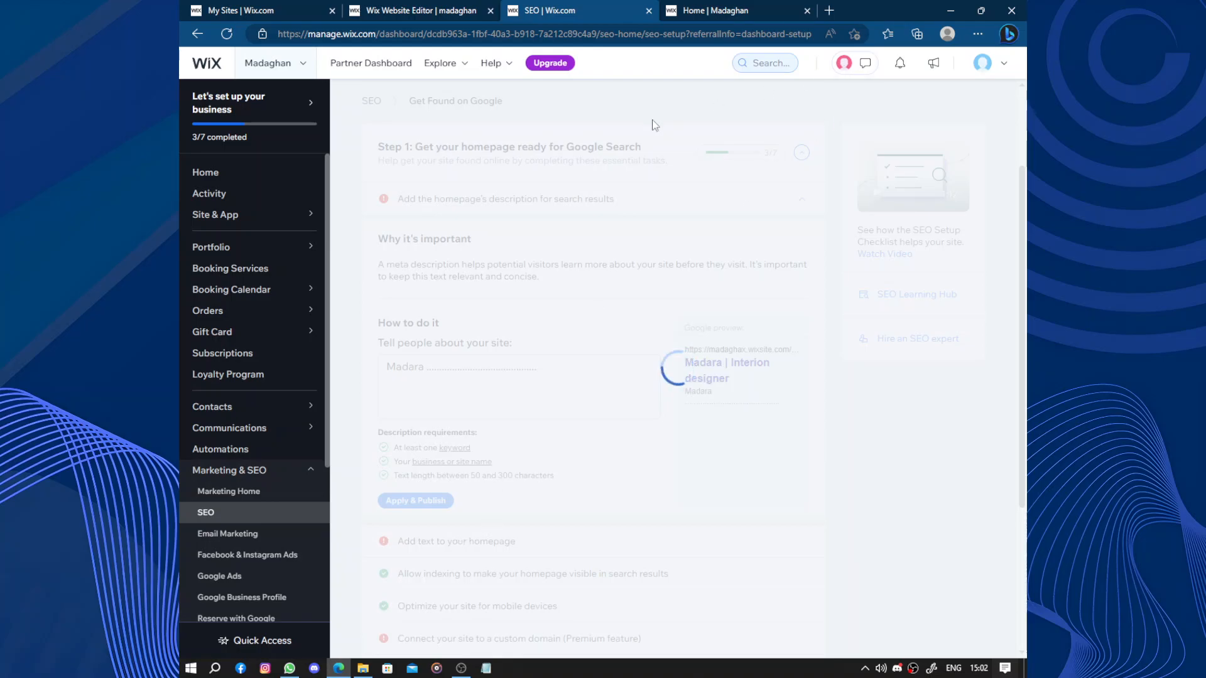
- Check the live home page against the checklist's requirements for homepage text and return to the SEO checklist
{"action": "left_click", "coordinate": [709, 10]}
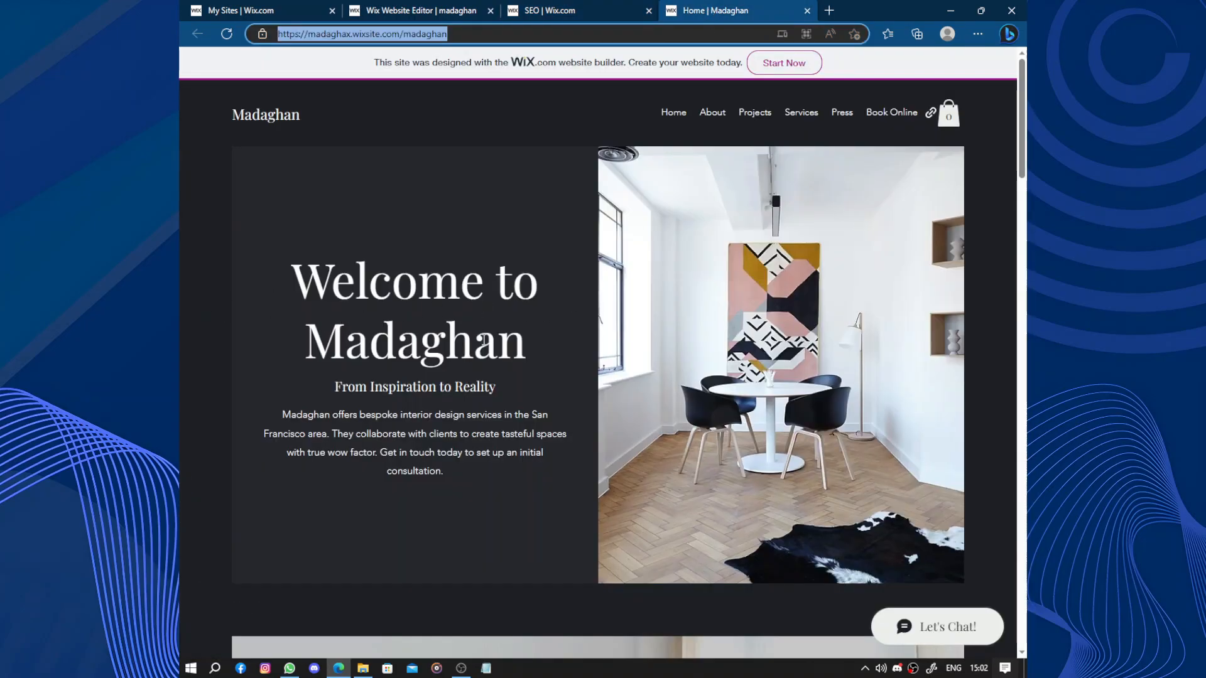
{"action": "left_click_drag", "start_coordinate": [318, 359], "coordinate": [531, 358]}
{"action": "left_click", "coordinate": [462, 413]}
{"action": "scroll", "coordinate": [428, 415], "scroll_direction": "down", "scroll_amount": 2}
{"action": "scroll", "coordinate": [425, 417], "scroll_direction": "up", "scroll_amount": 2}
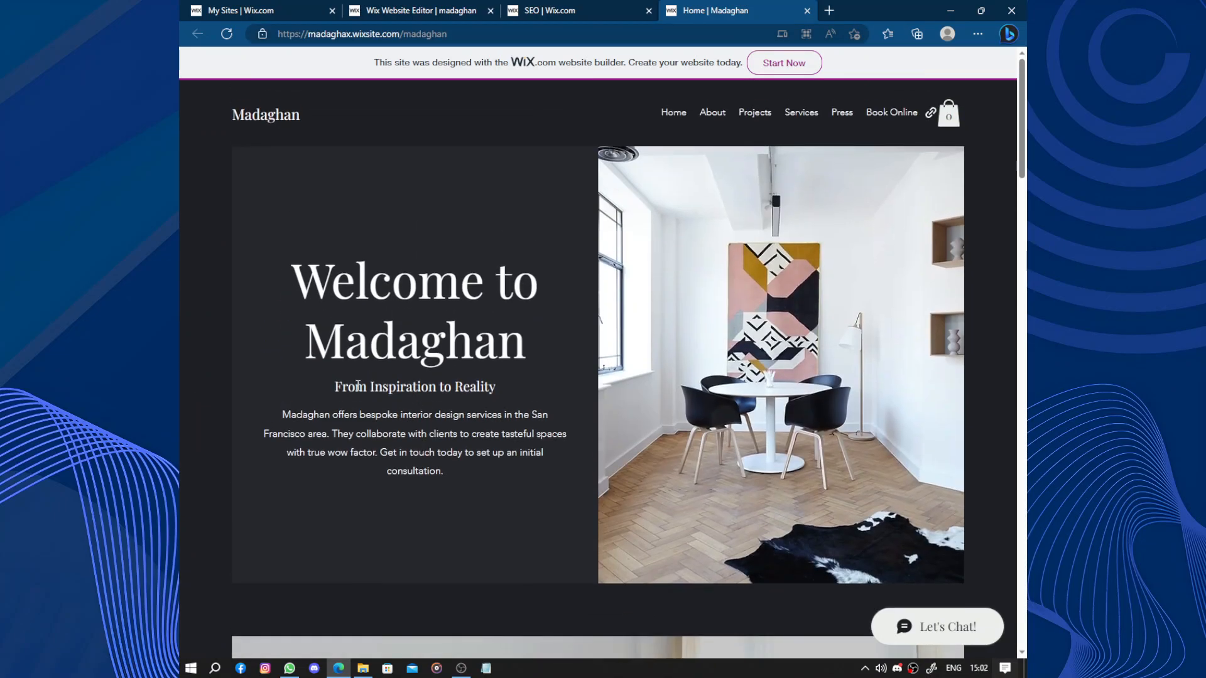
{"action": "left_click", "coordinate": [616, 7]}
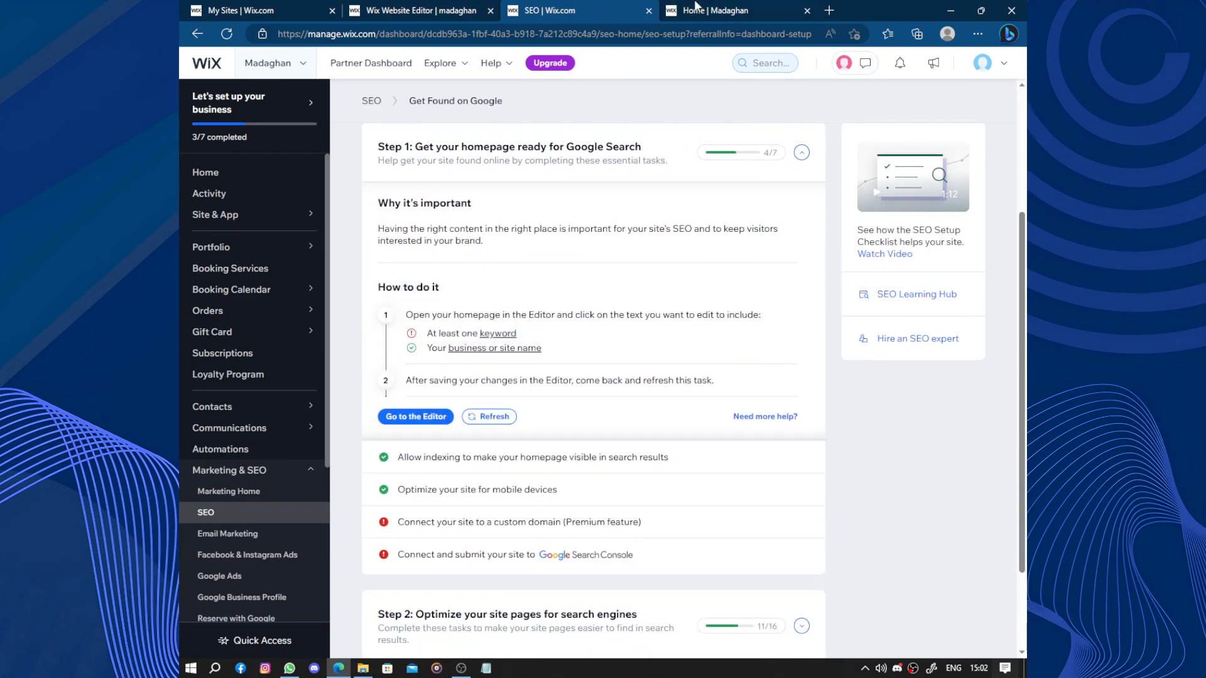
{"action": "left_click", "coordinate": [685, 7]}
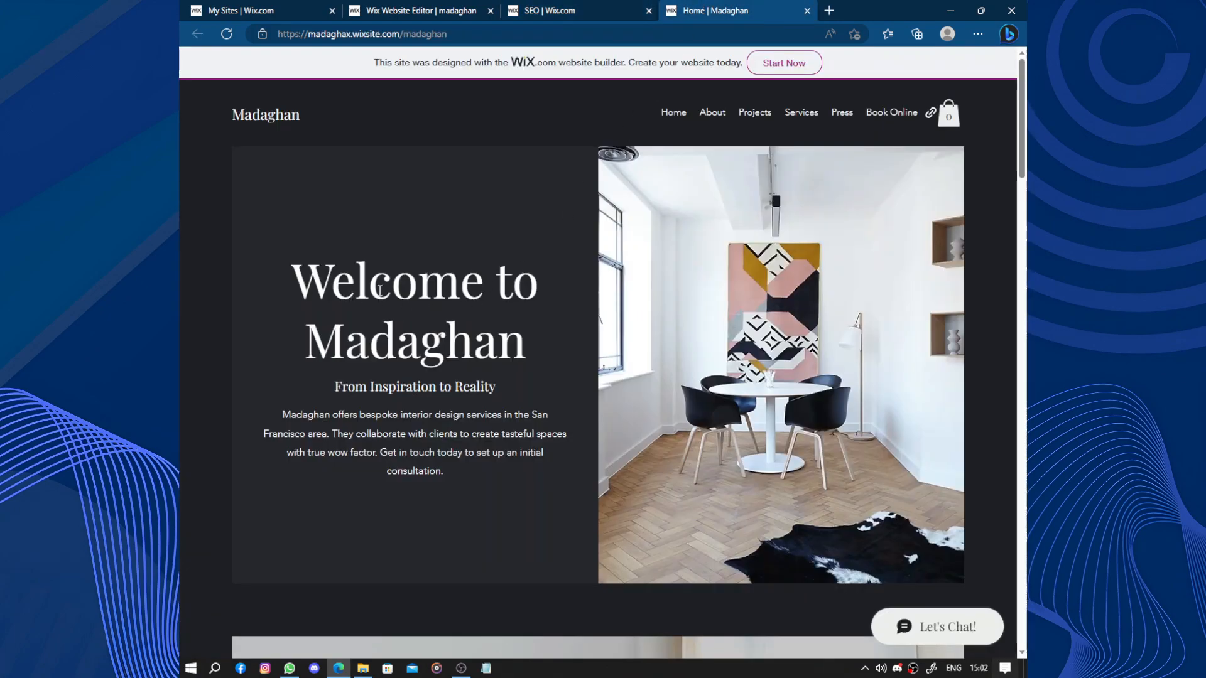
{"action": "left_click", "coordinate": [546, 10]}
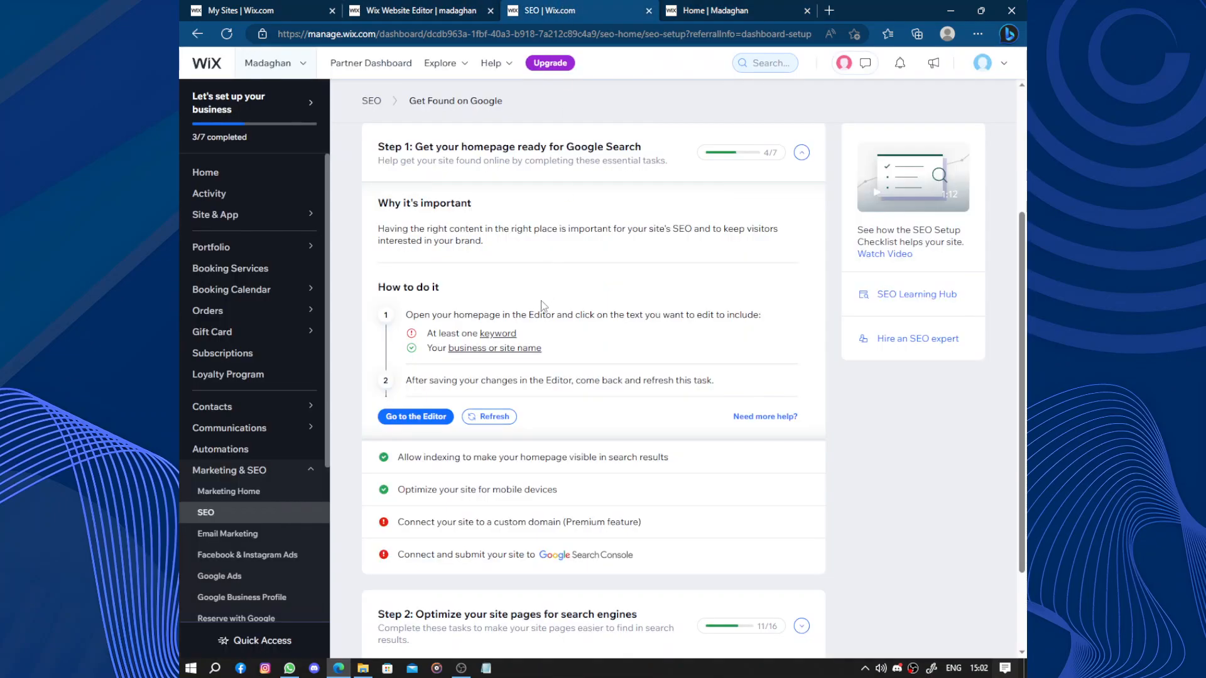
- Collapse the homepage text task and look over the remaining SEO checklist steps
{"action": "scroll", "coordinate": [544, 306], "scroll_direction": "down", "scroll_amount": 2}
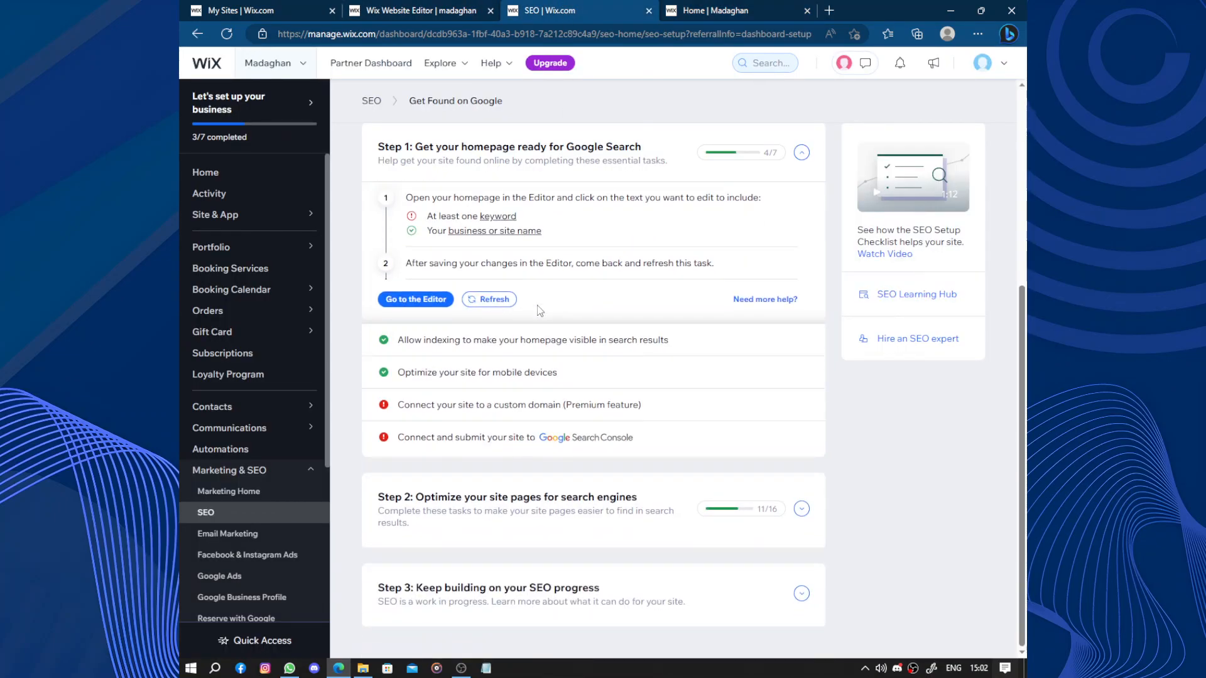
{"action": "left_click", "coordinate": [515, 172]}
{"action": "left_click", "coordinate": [536, 262]}
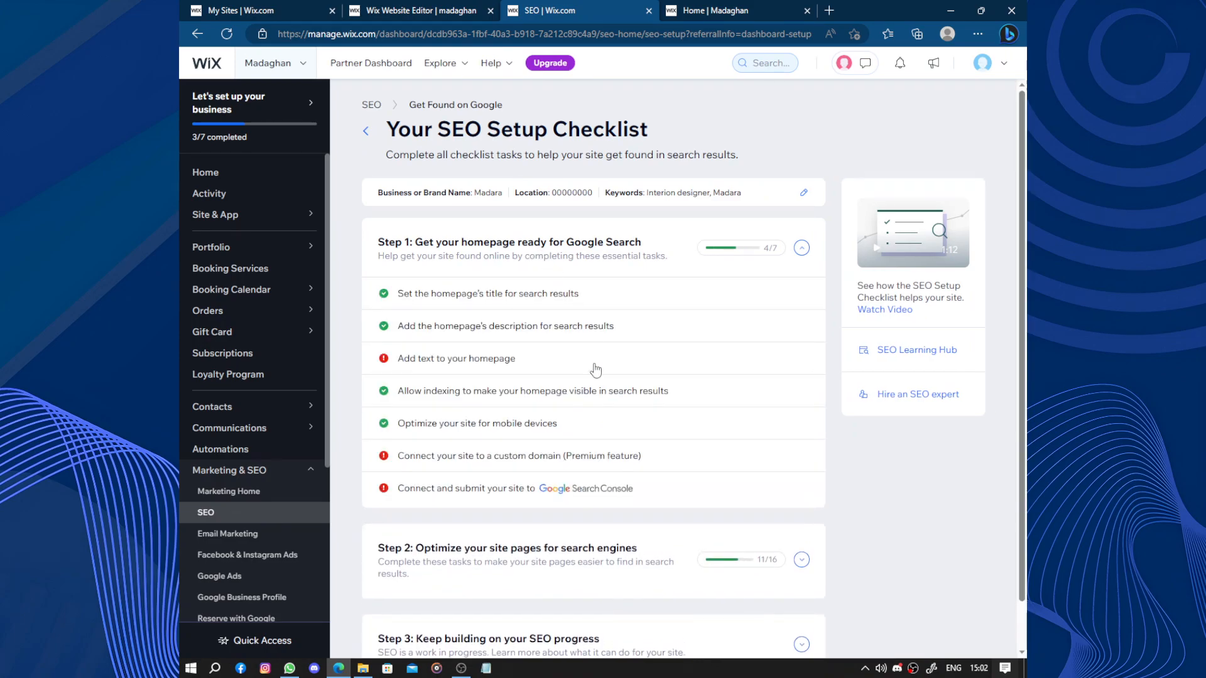
{"action": "scroll", "coordinate": [597, 385], "scroll_direction": "down", "scroll_amount": 1}
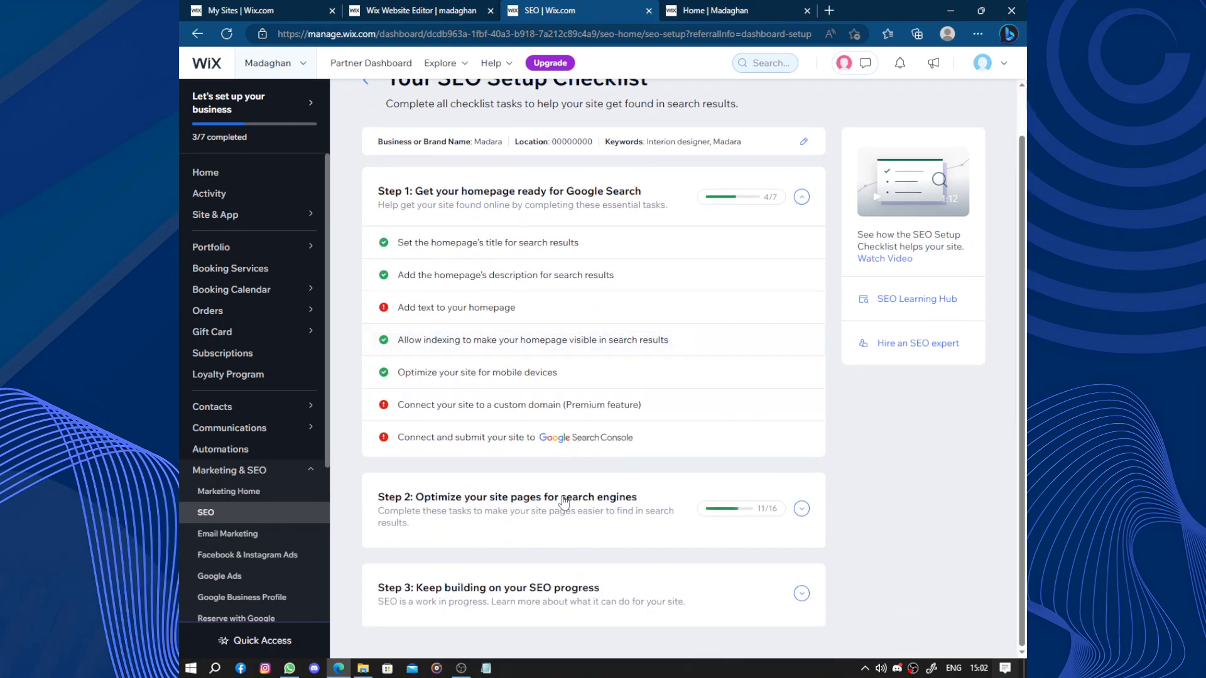